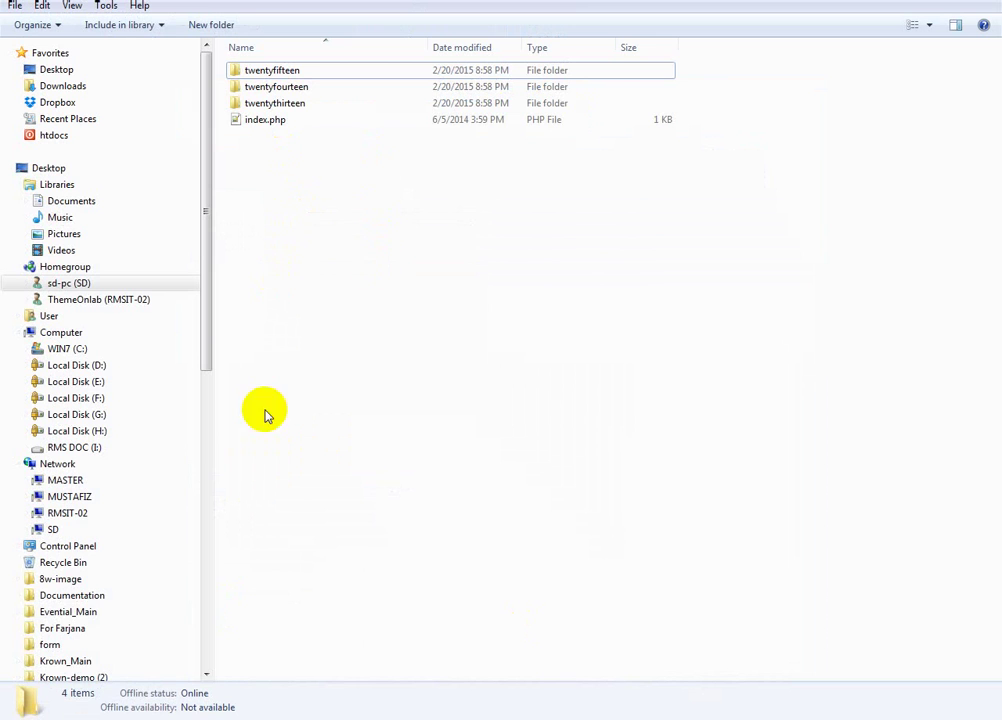
- Copy papyrus.zip from the Papyrus_Main folder and paste it into the WordPress themes folder
left_click(224, 630)
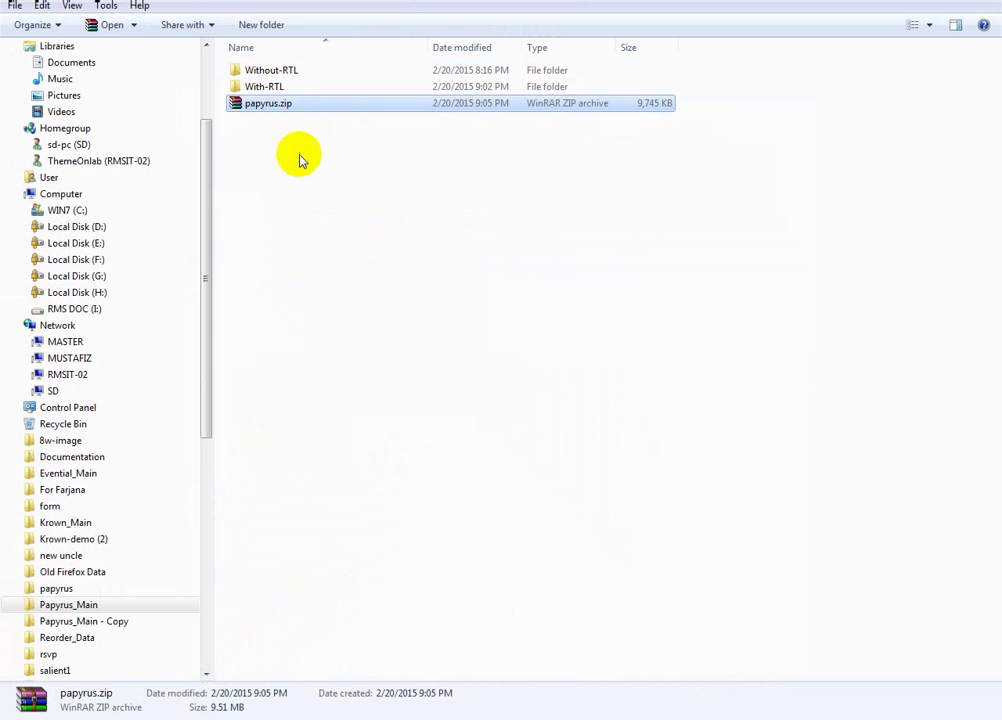
right_click(268, 110)
left_click(306, 341)
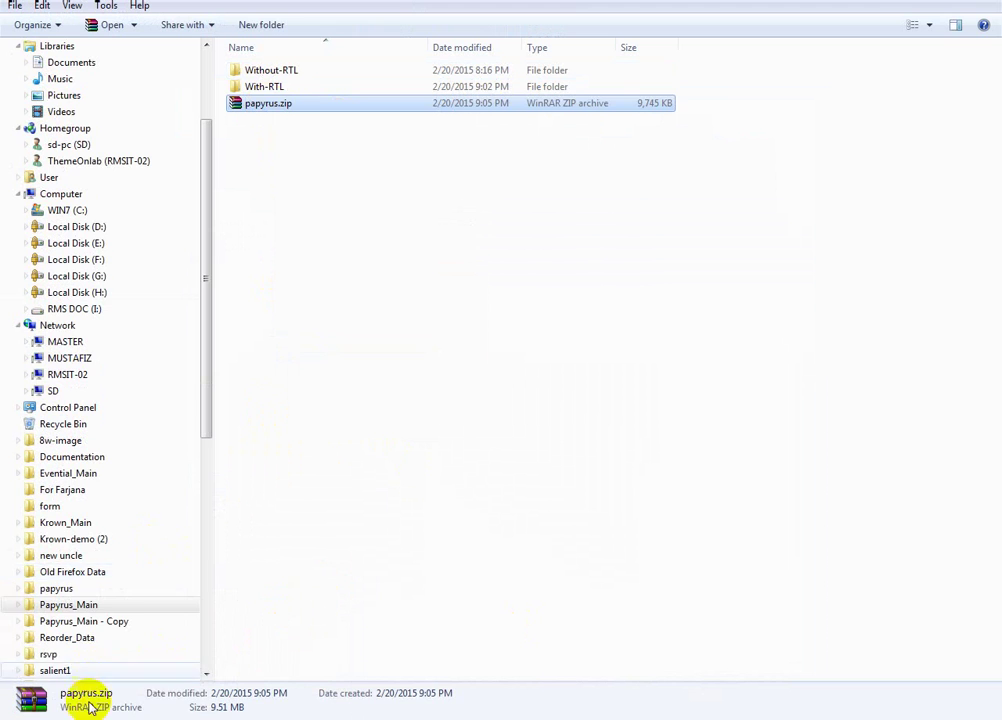
left_click(108, 627)
right_click(327, 245)
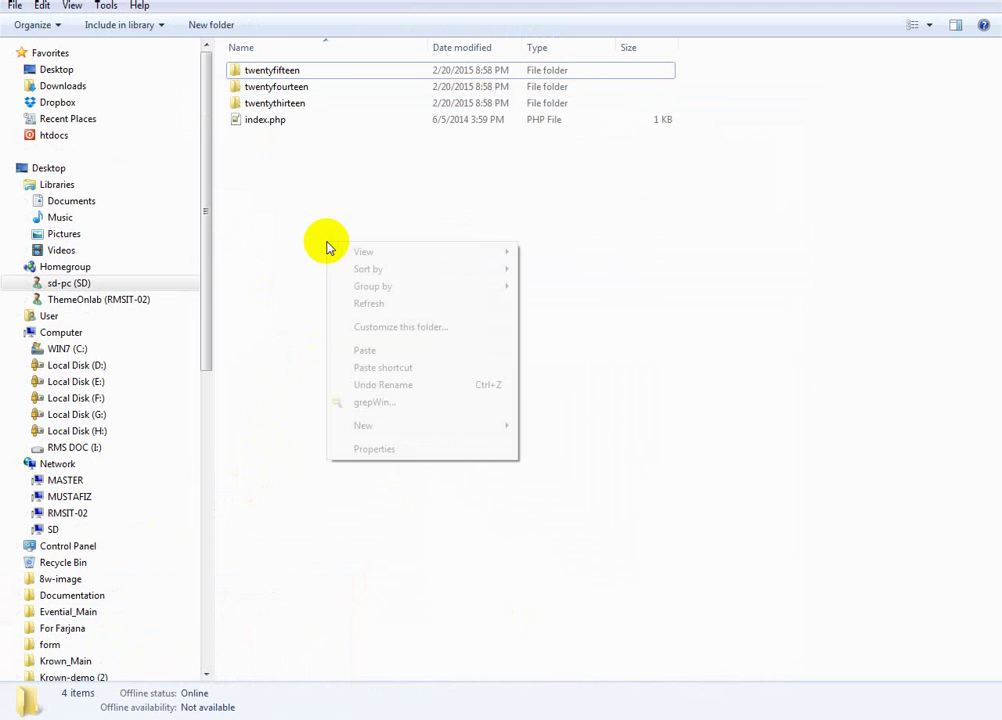
left_click(374, 351)
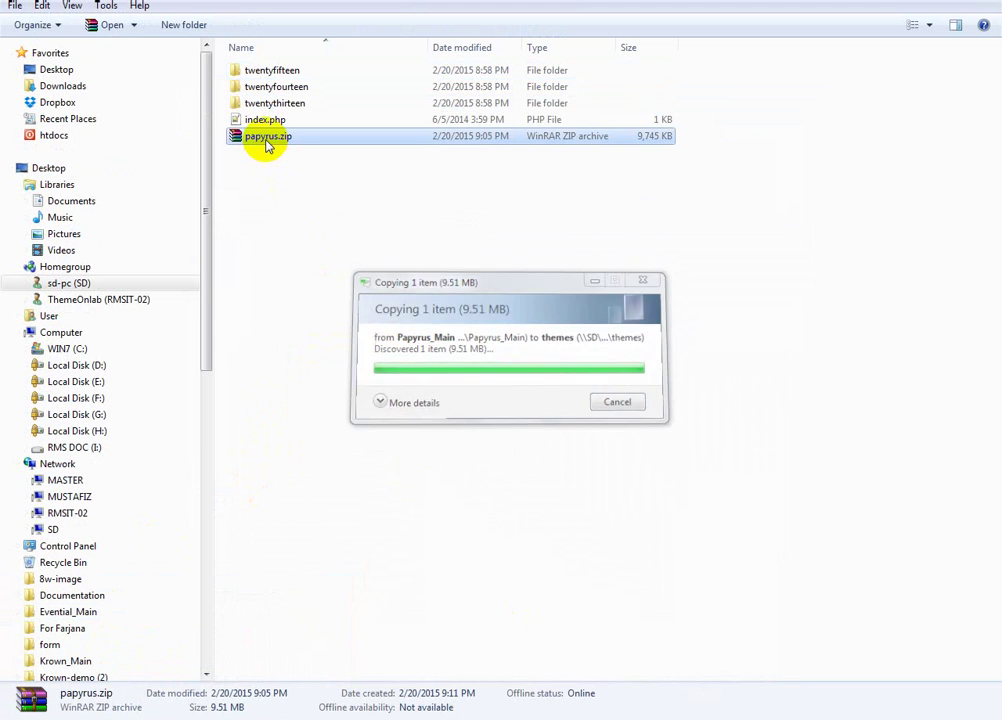
- Extract papyrus.zip directly into the themes folder and delete the zip archive there
right_click(265, 141)
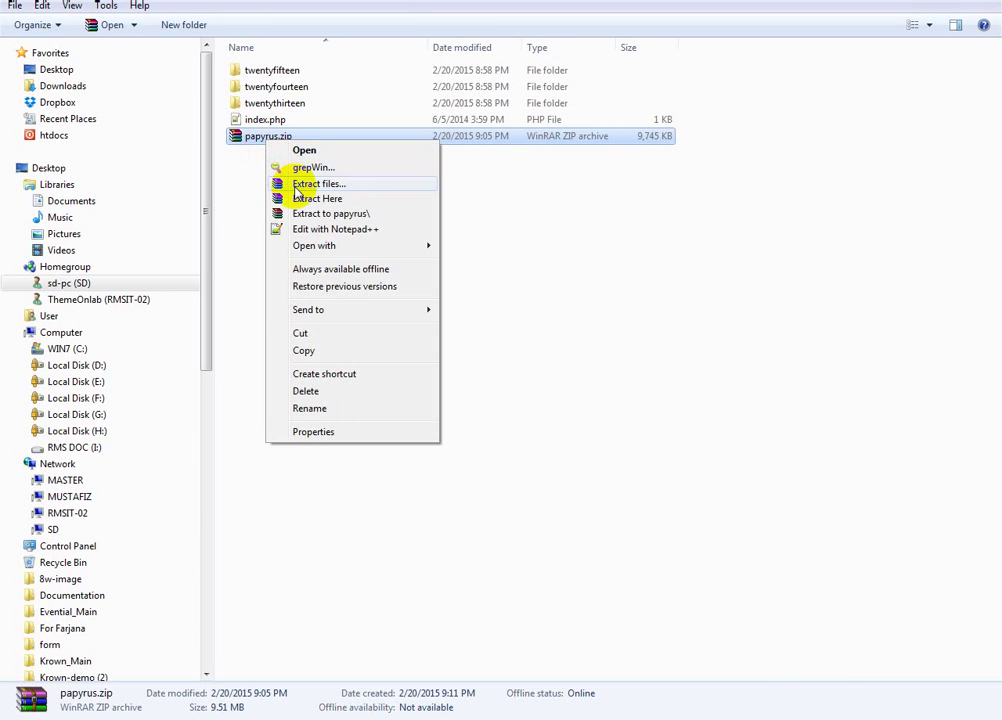
left_click(300, 199)
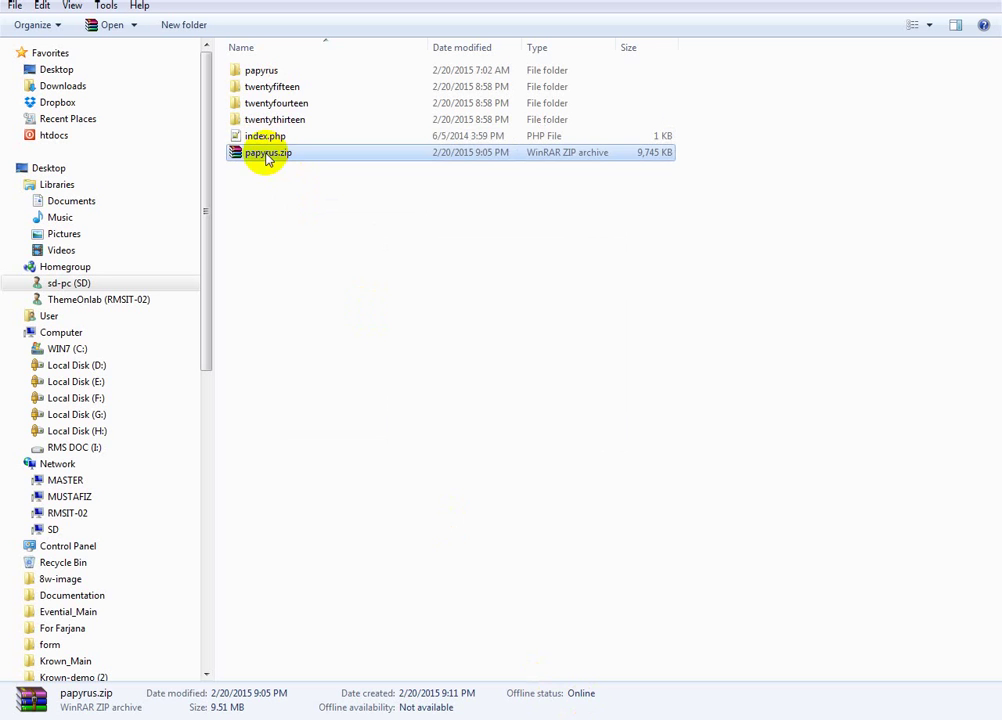
left_click(266, 68)
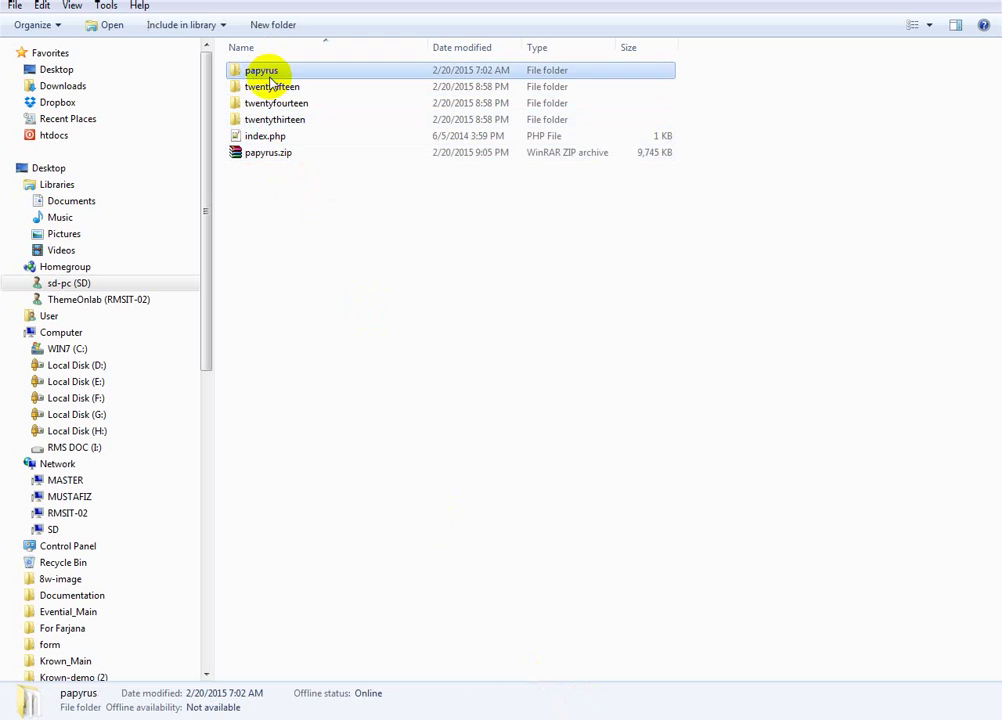
left_click(278, 155)
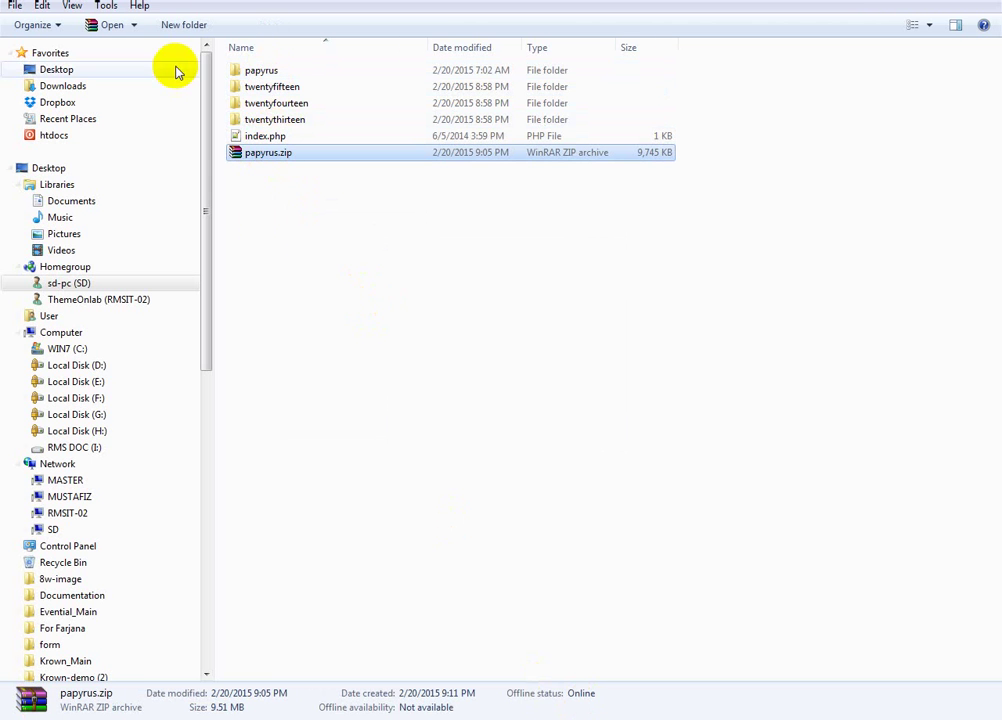
right_click(262, 154)
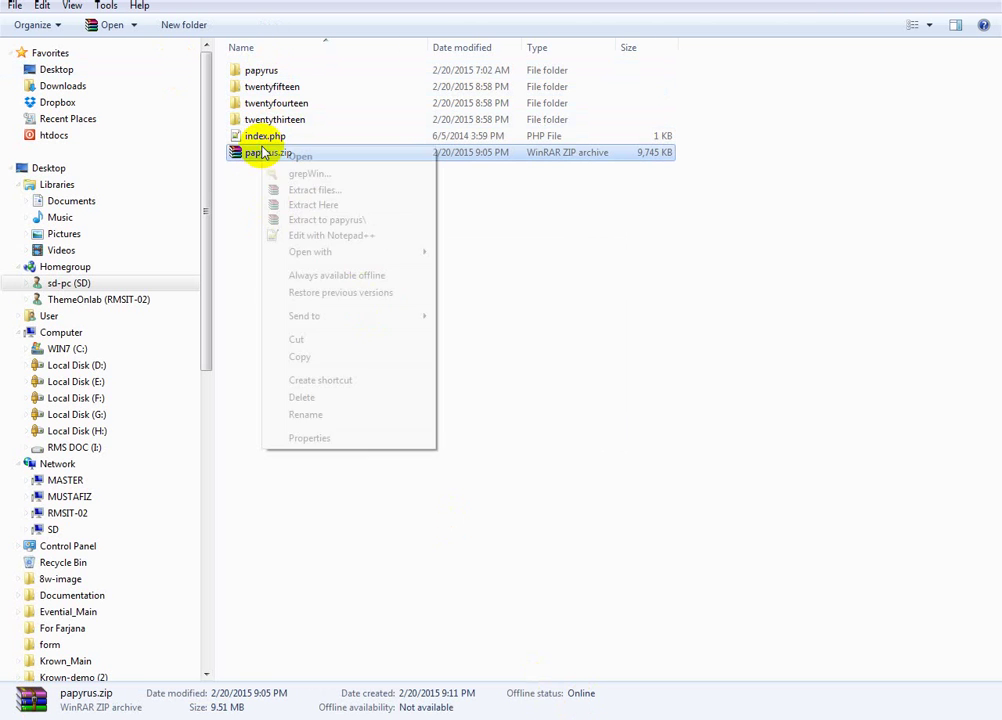
left_click(322, 398)
left_click(561, 407)
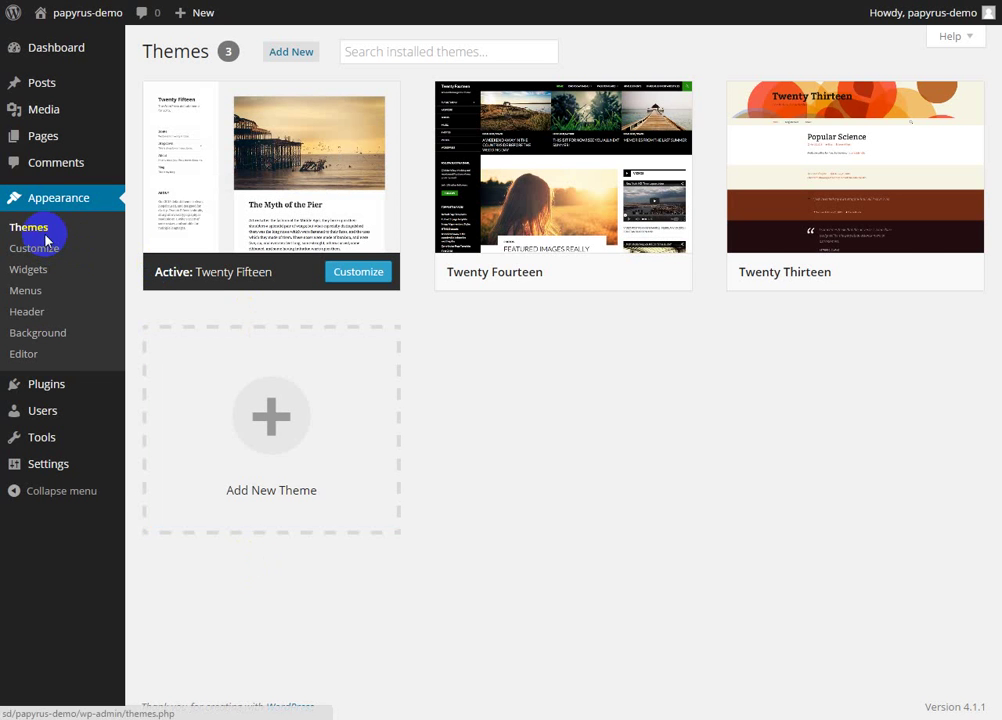
- Switch to the WordPress admin, reload the installed themes and activate the Papyrus theme
left_click(46, 240)
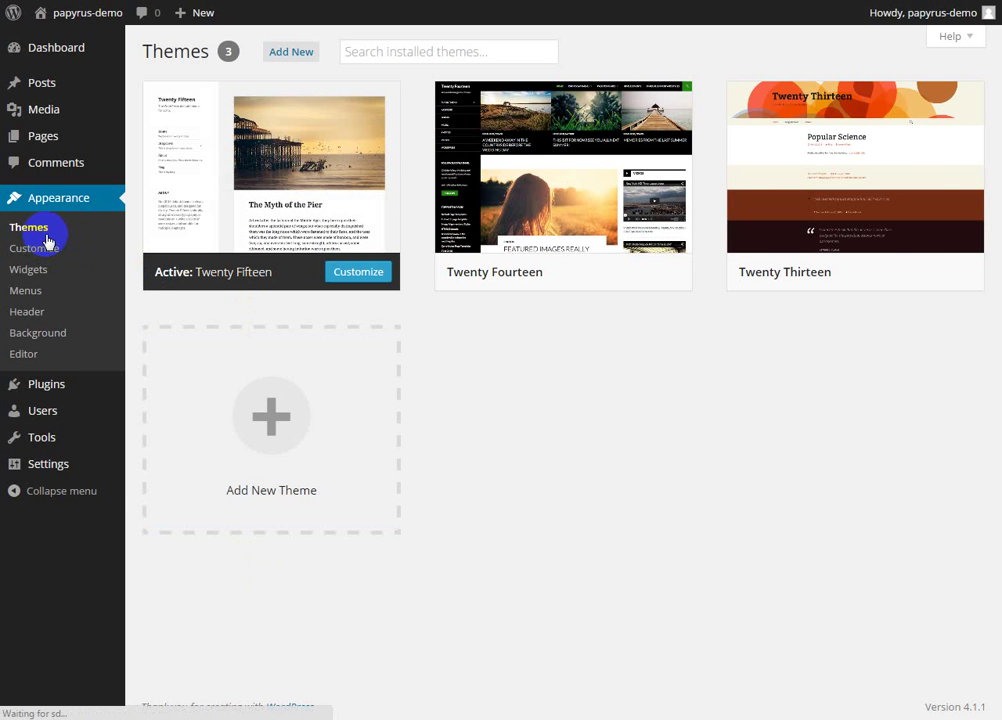
mouse_move(575, 275)
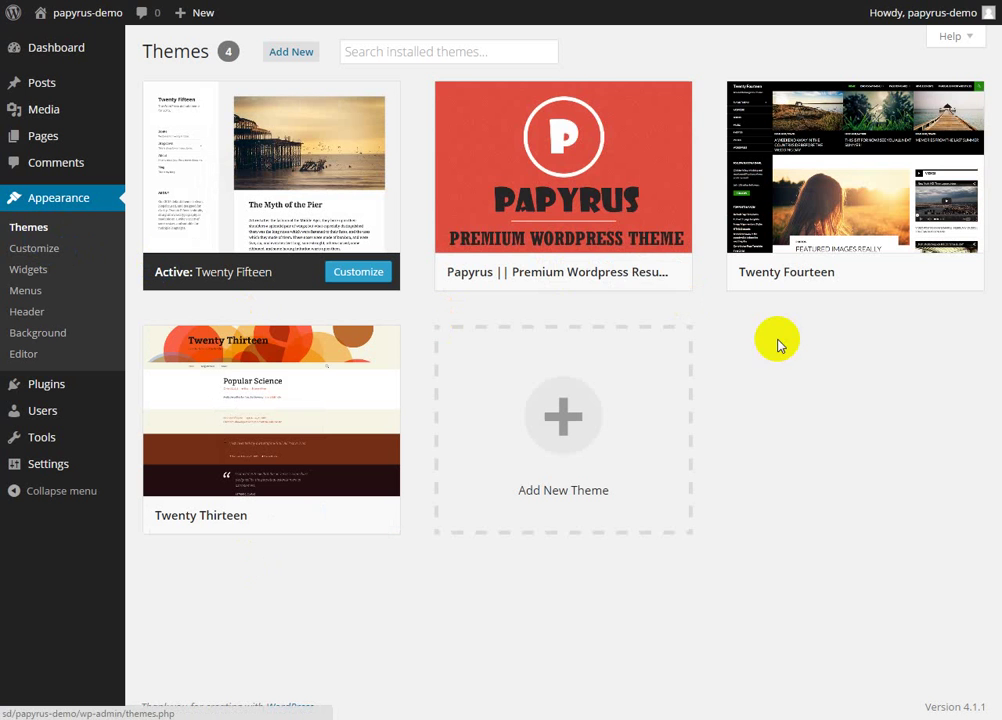
left_click(575, 279)
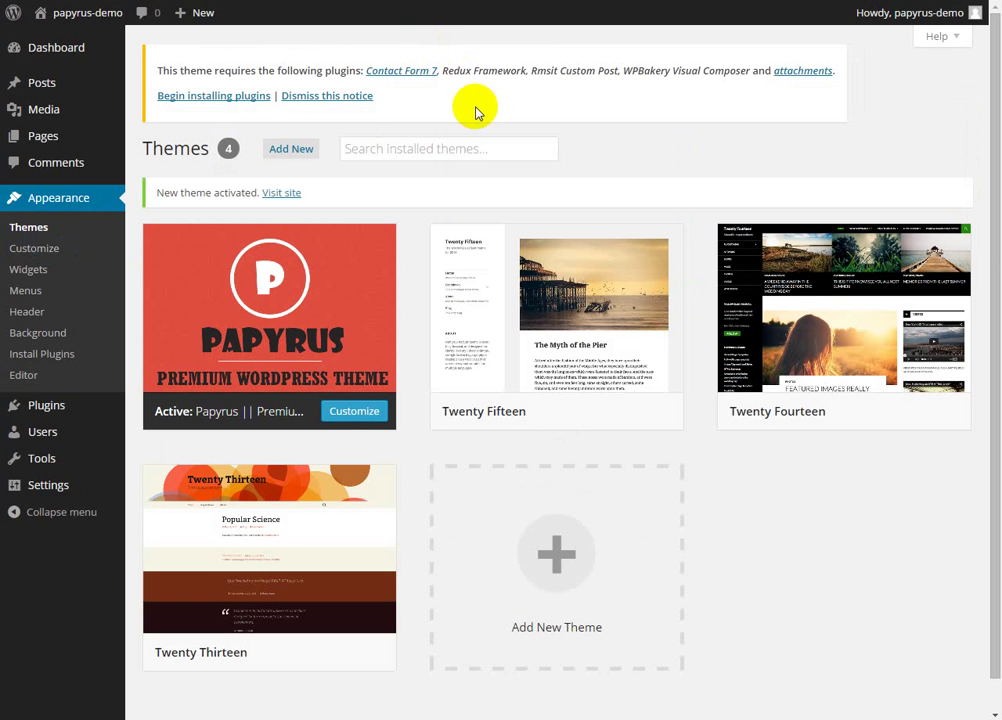
- Begin installing the plugins required by the theme and bulk-install all five listed plugins
left_click_drag(614, 104, 152, 65)
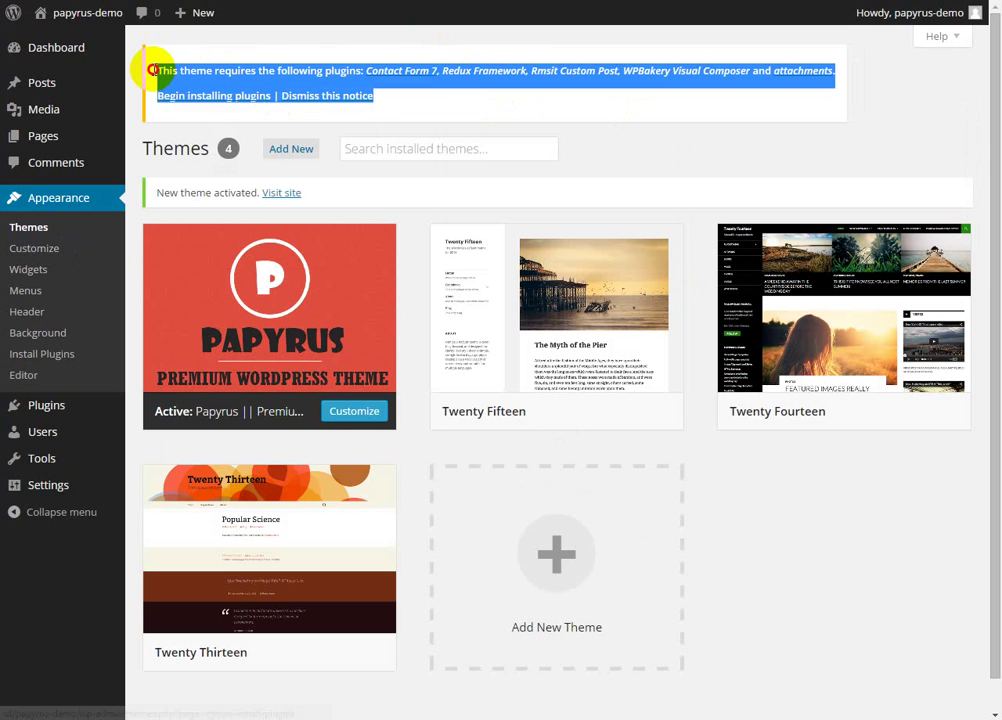
left_click(158, 48)
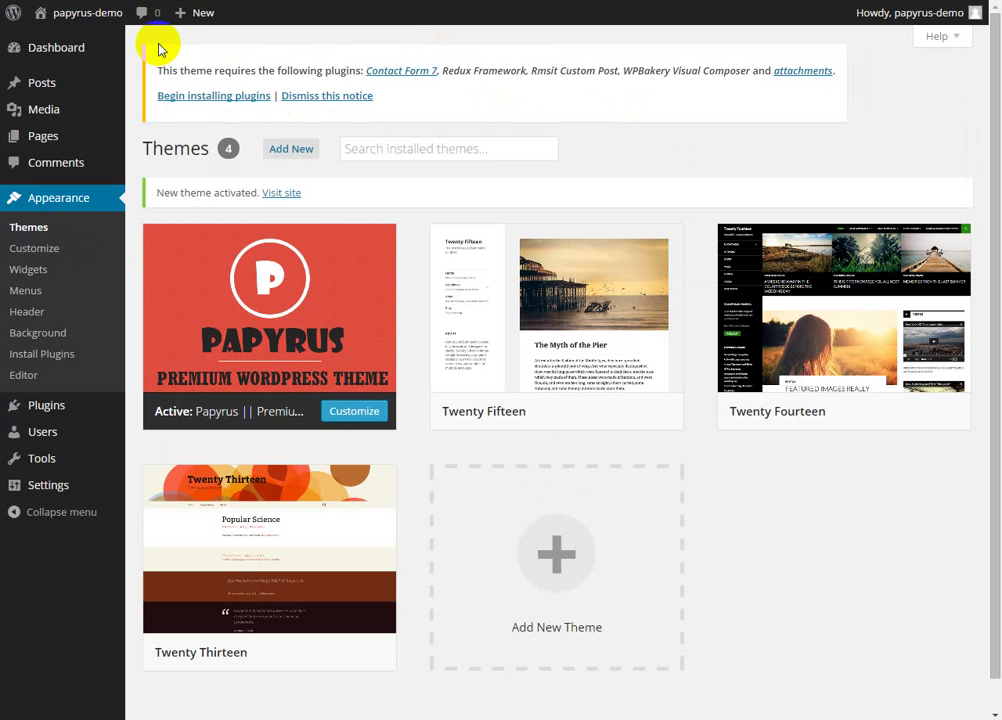
left_click(195, 97)
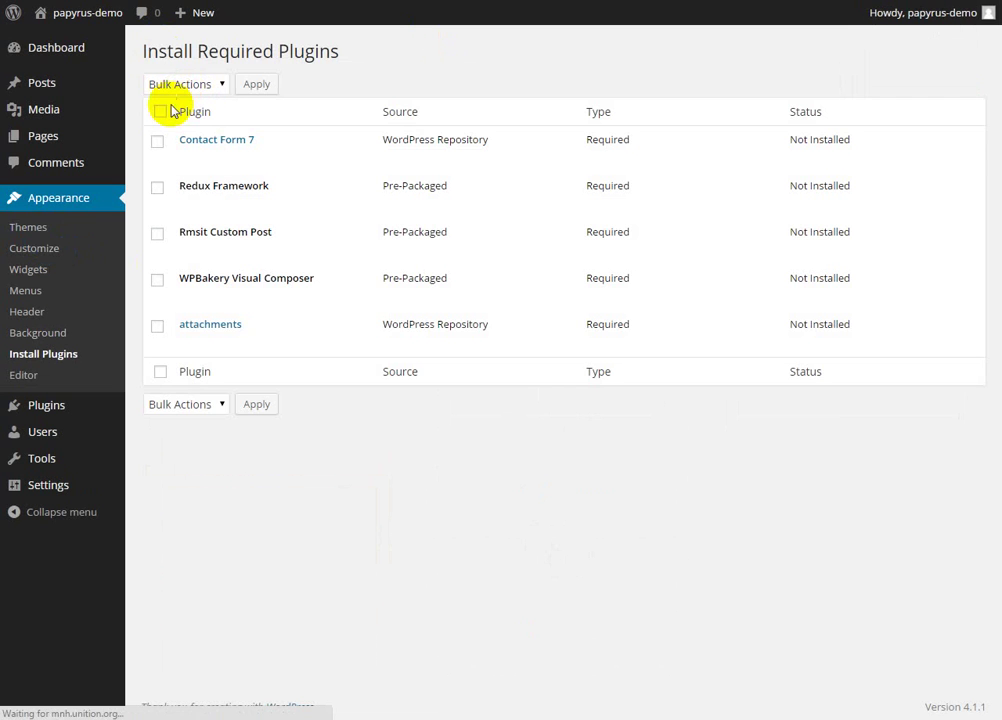
left_click(160, 113)
left_click(181, 82)
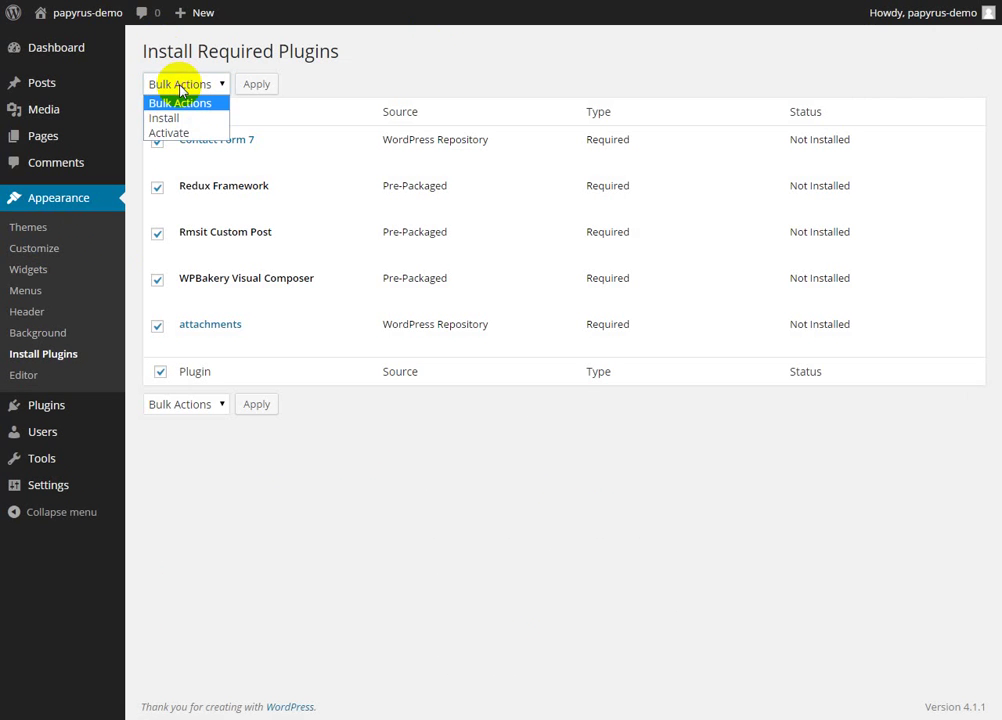
left_click(170, 118)
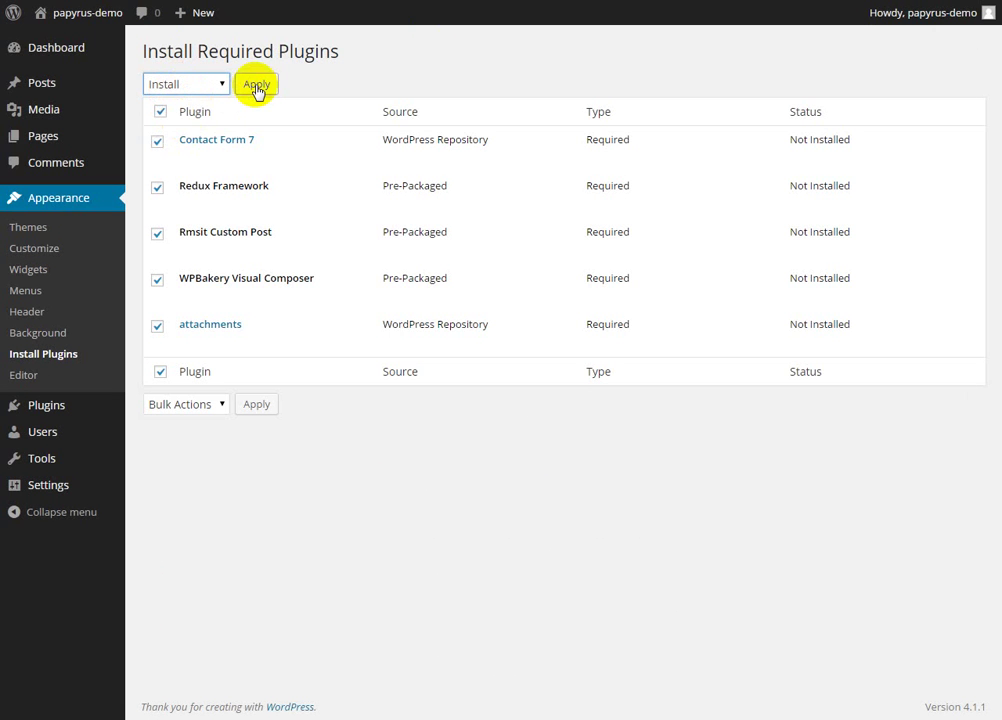
left_click(256, 86)
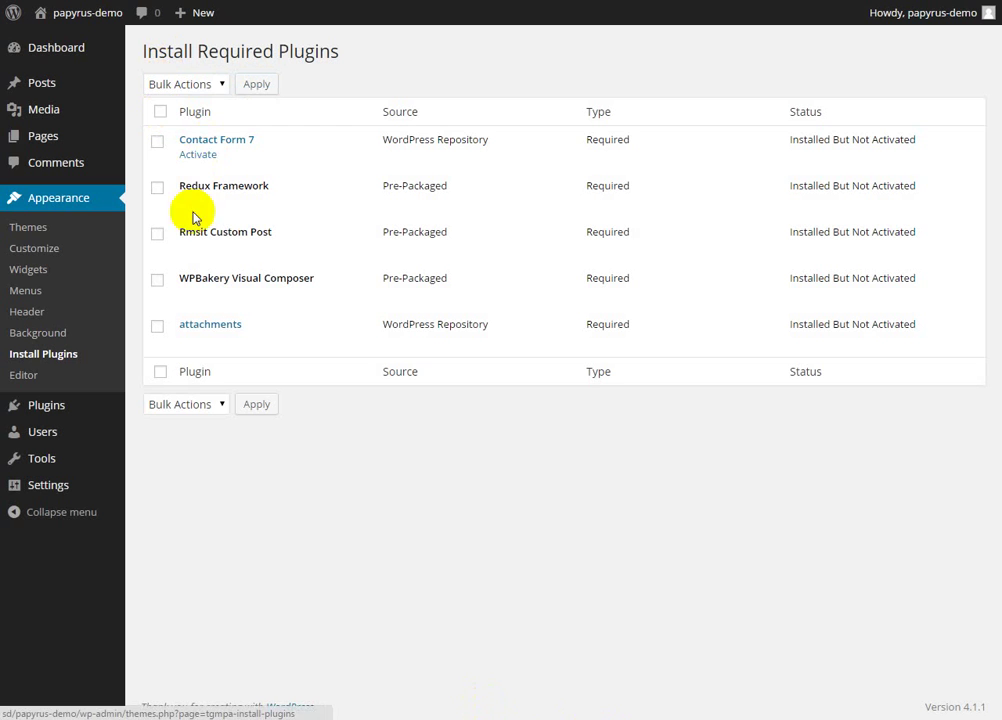
- Bulk-activate all the installed required plugins and return to the Dashboard
left_click(160, 112)
left_click(186, 84)
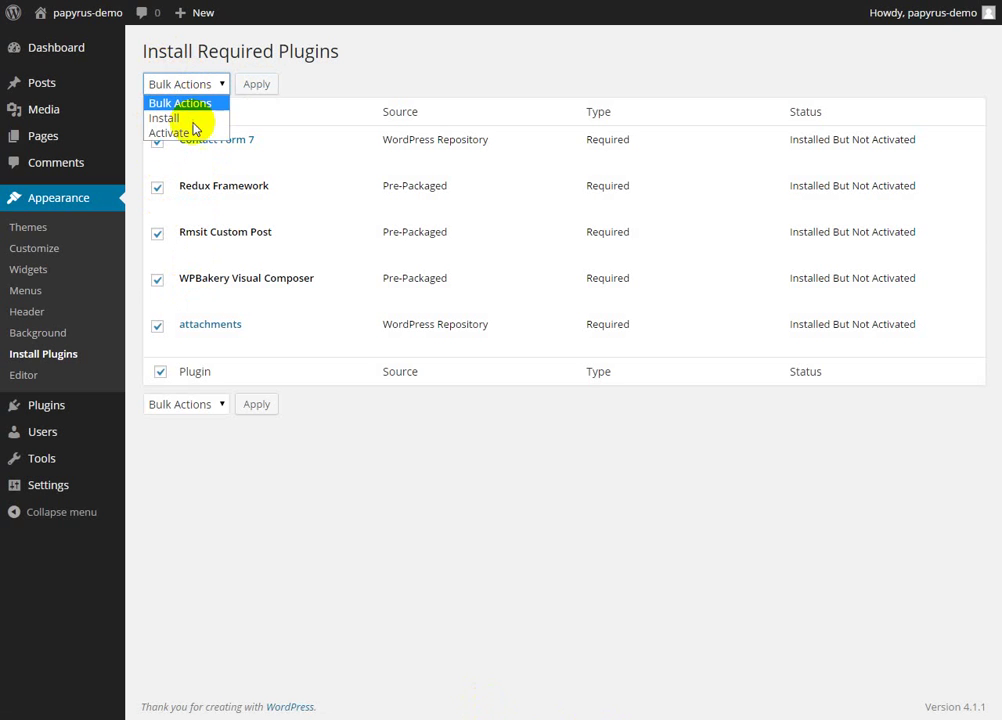
left_click(195, 134)
left_click(245, 85)
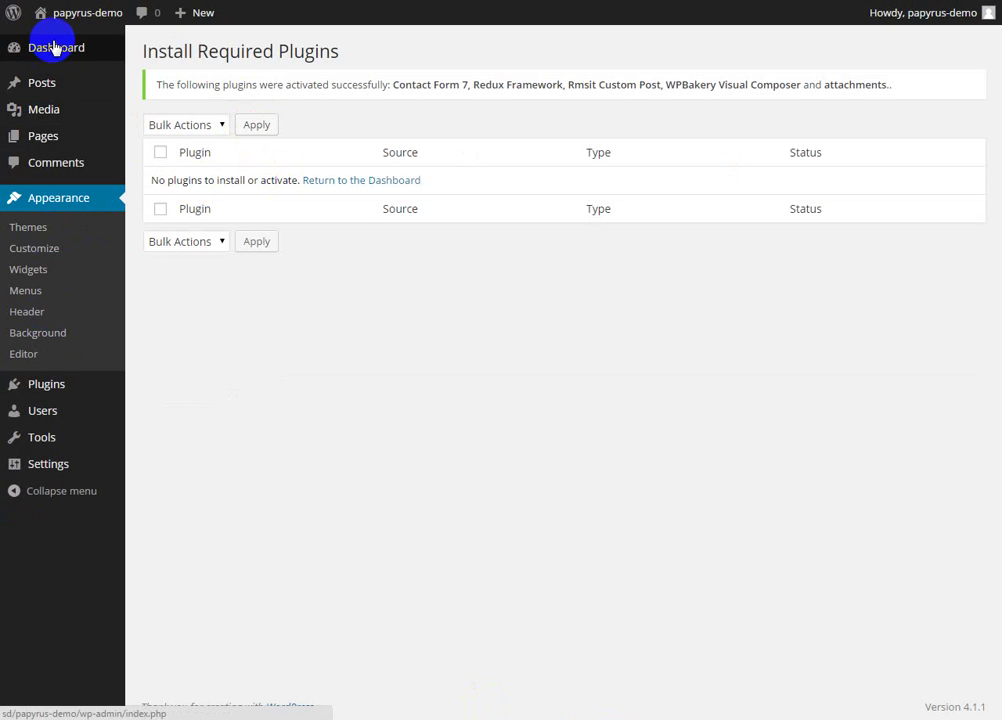
left_click(55, 50)
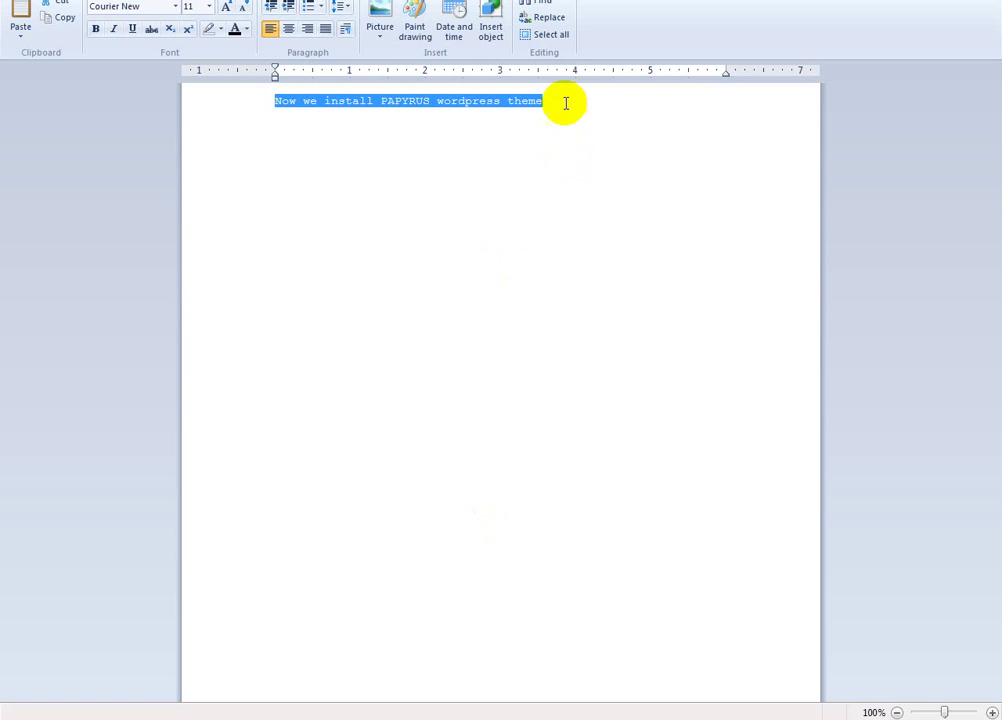
- Switch to WordPad, add the lines "Theme and plugins upload complete" and "now we import dummy-data", and return to the WordPress admin
left_click(563, 102)
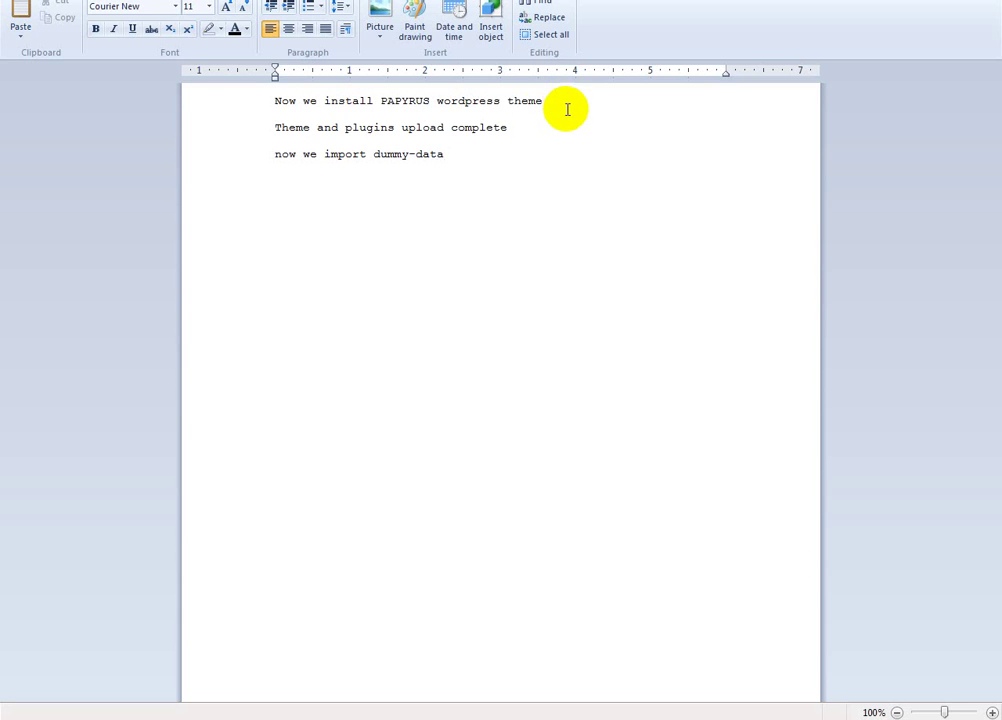
left_click(112, 716)
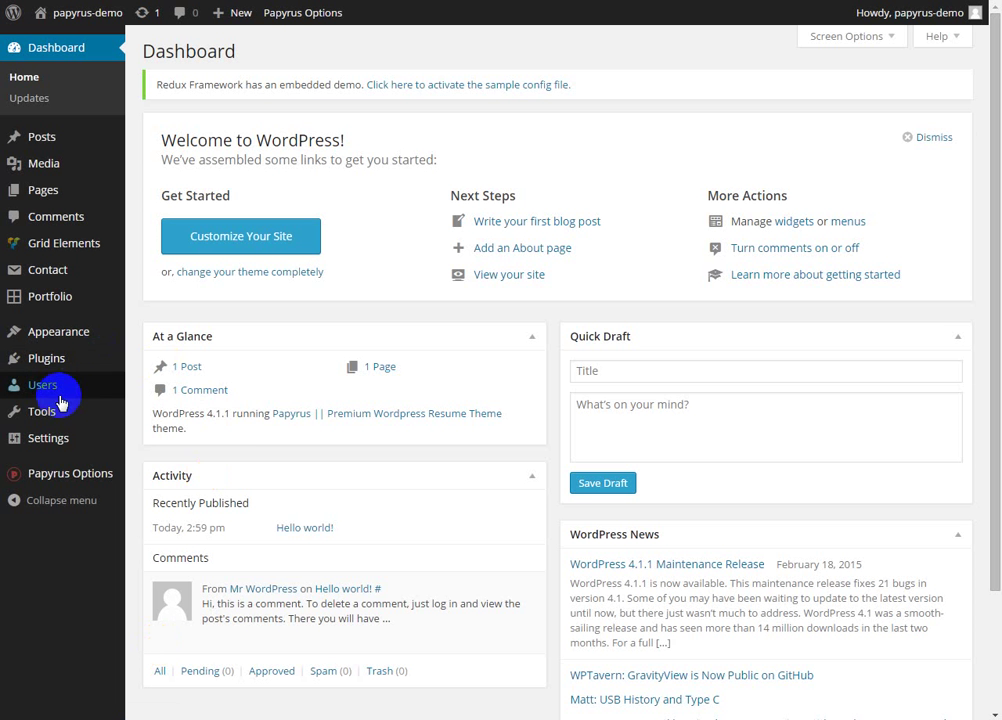
- Install the WordPress importer plugin from the list of import systems
mouse_move(67, 409)
left_click(157, 436)
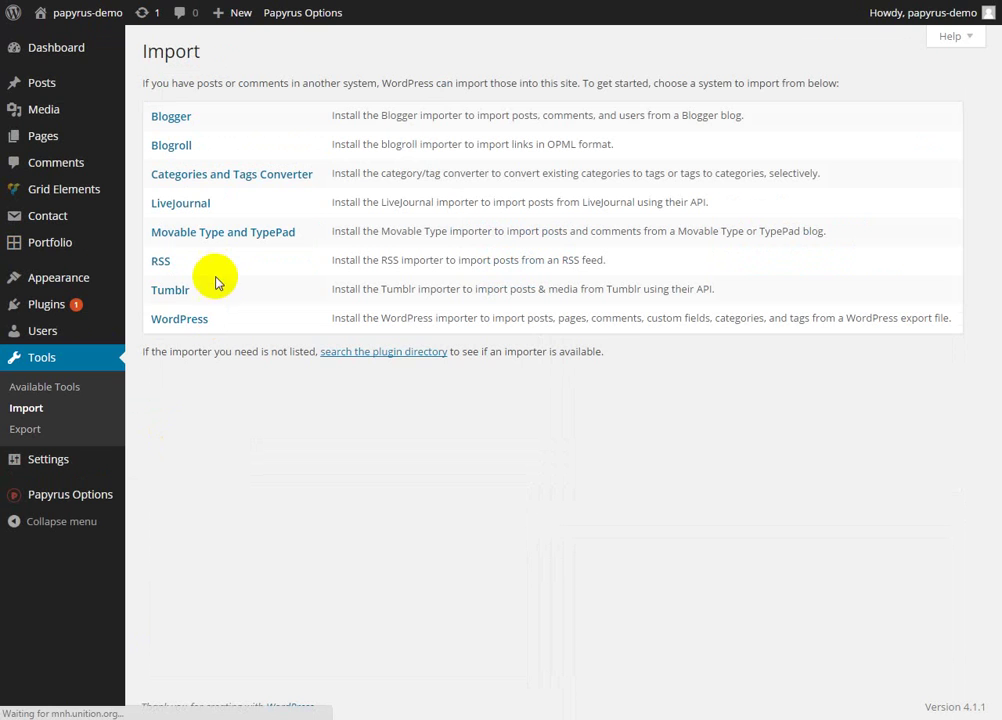
left_click(181, 322)
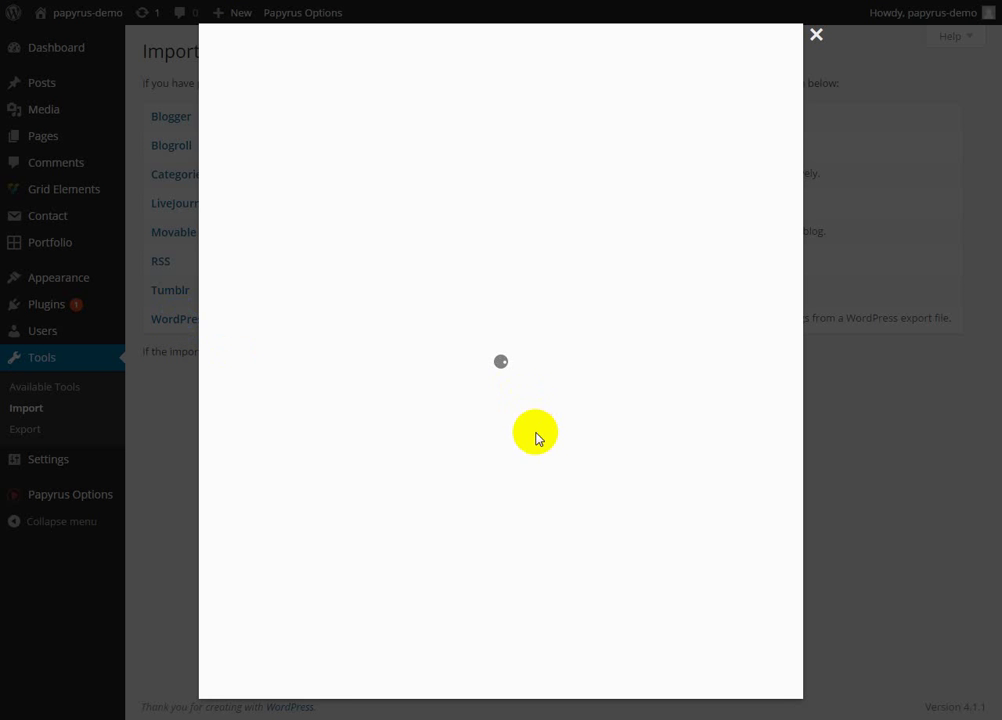
left_click(716, 677)
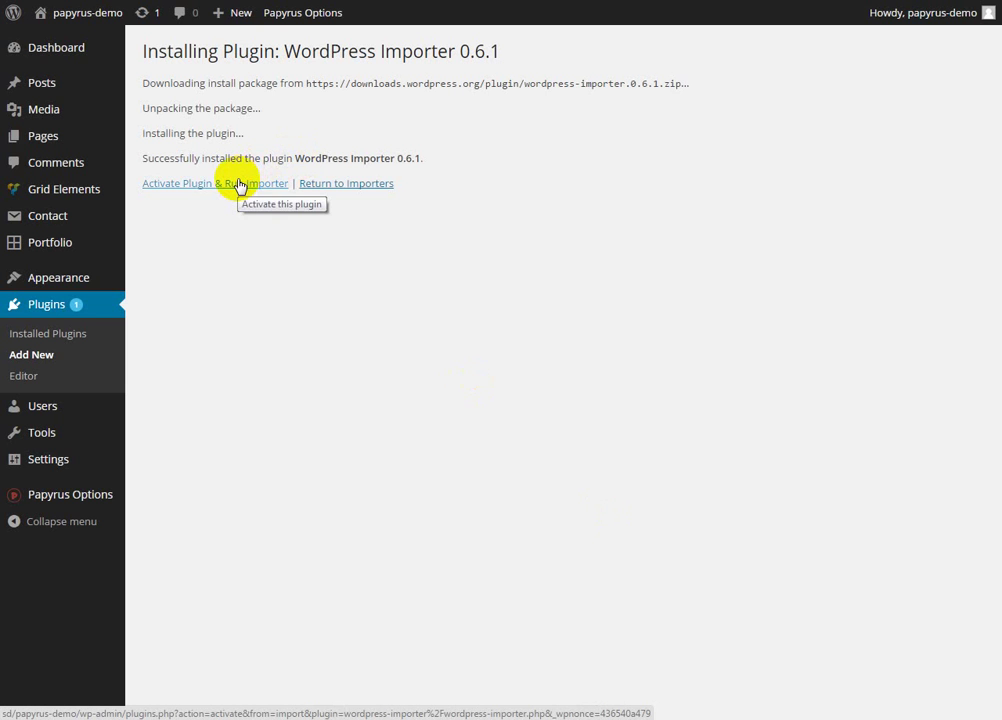
- Activate the WordPress Importer plugin and run the importer
left_click(238, 185)
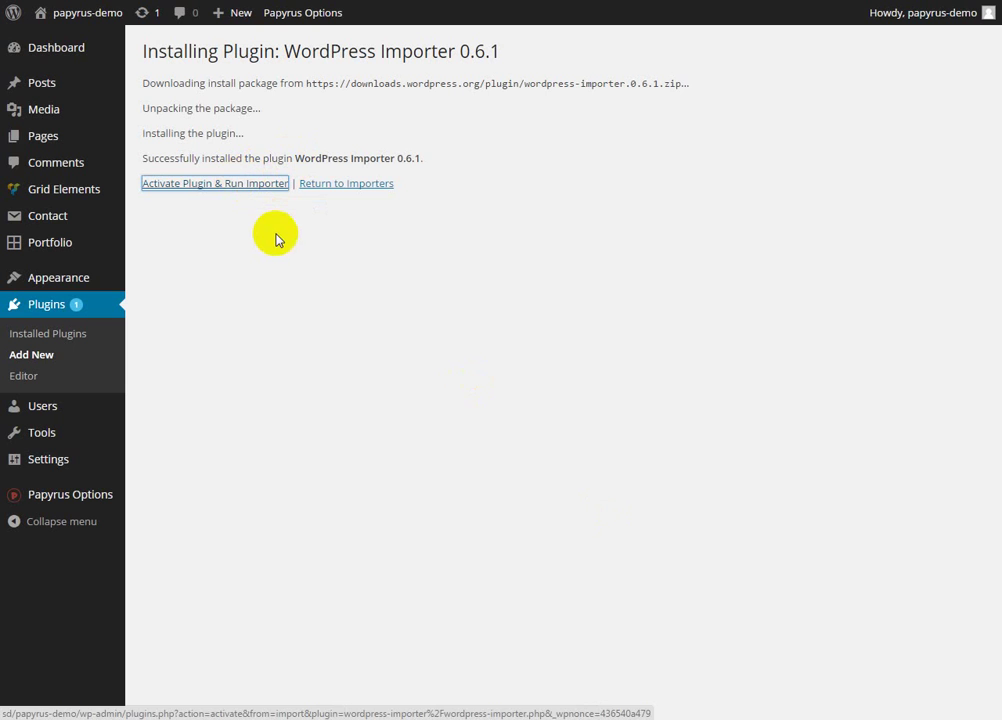
left_click(243, 187)
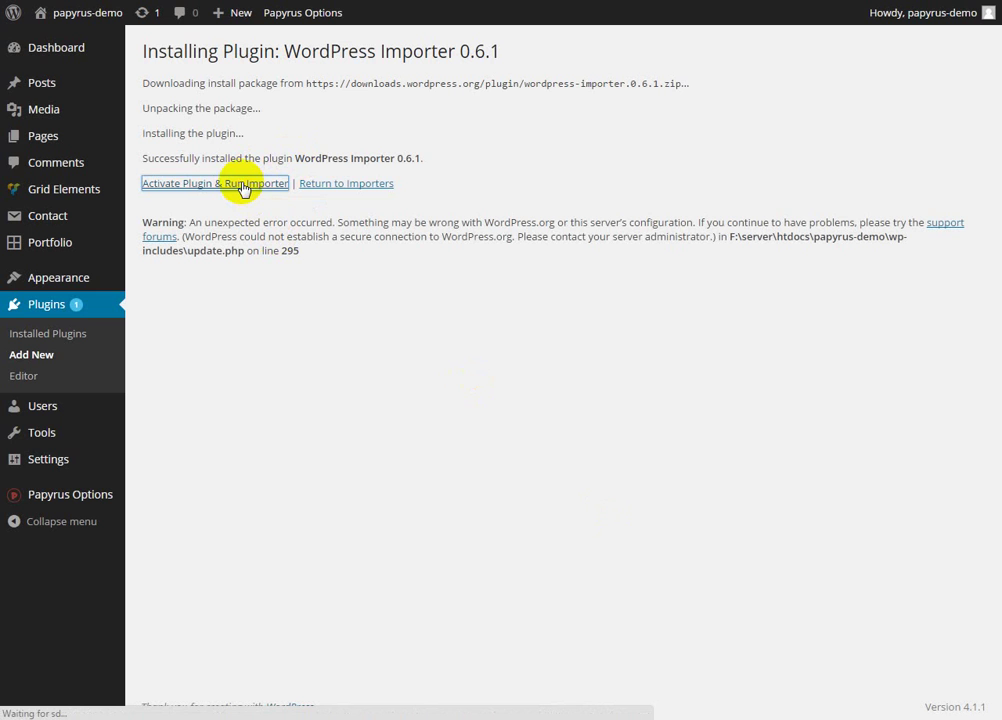
left_click(243, 187)
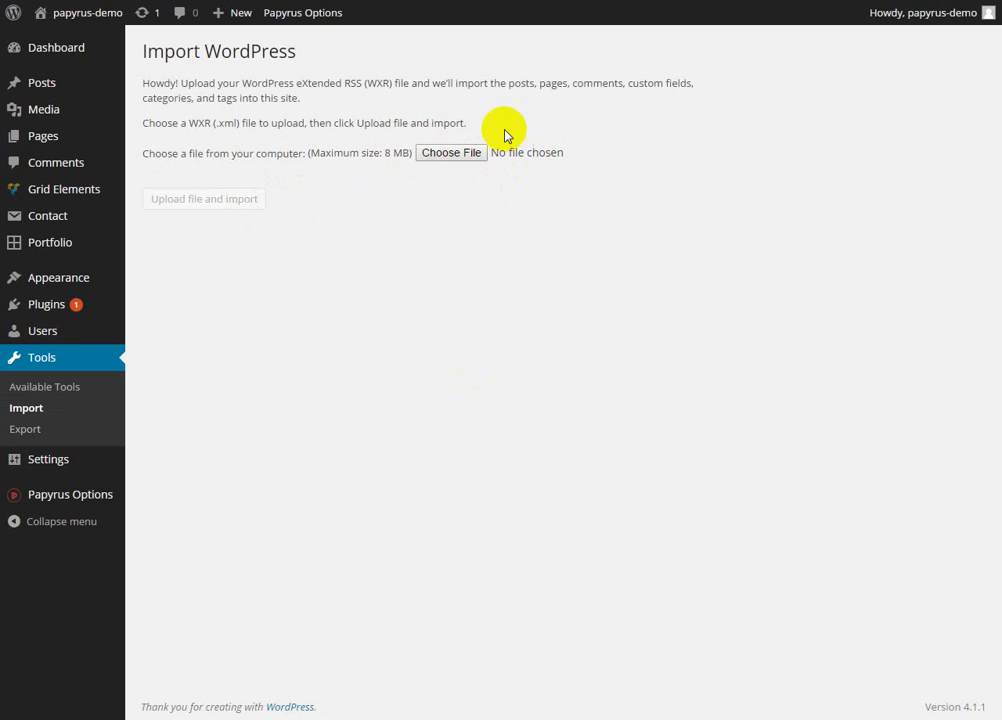
- Choose papyrus.xml from the Dummy-Content folder inside Without-RTL and upload it for import
left_click(440, 153)
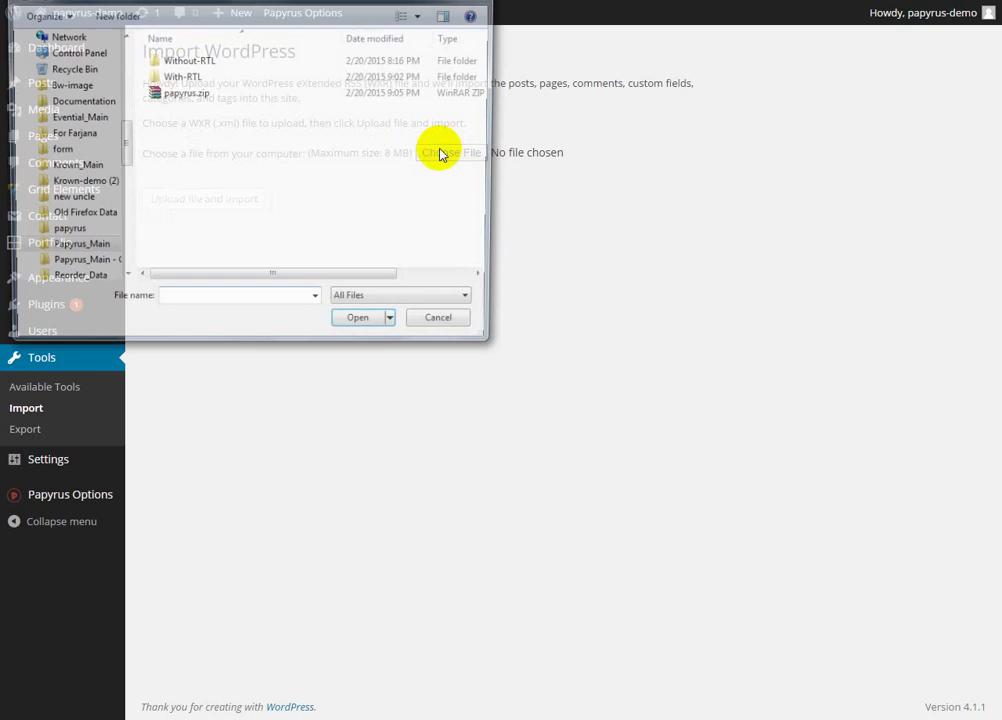
double_click(180, 61)
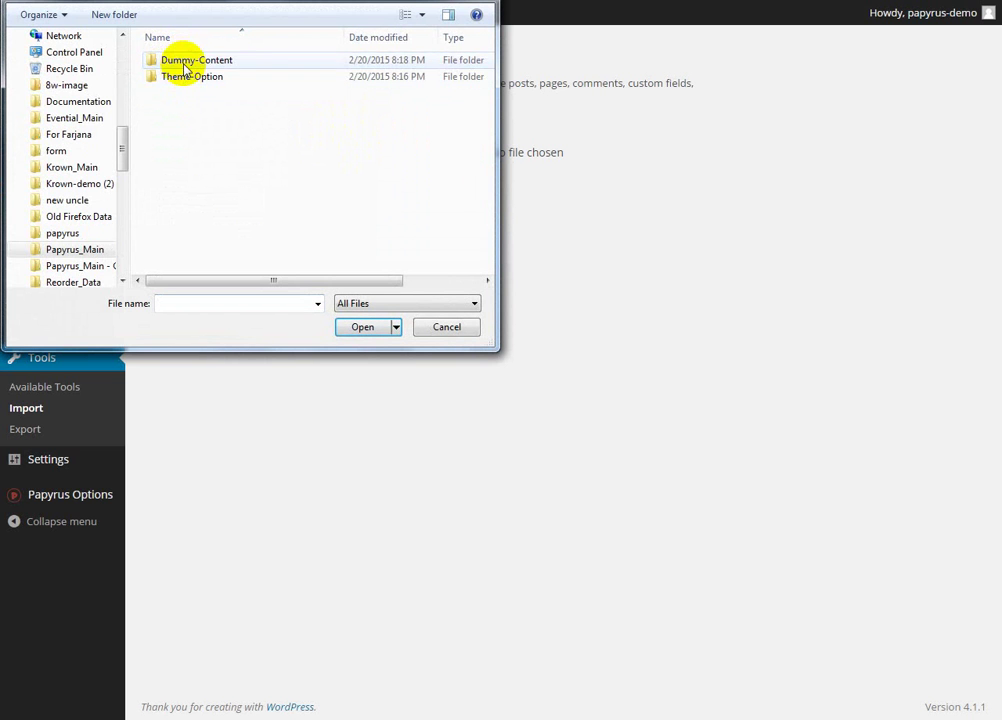
double_click(183, 68)
left_click(181, 66)
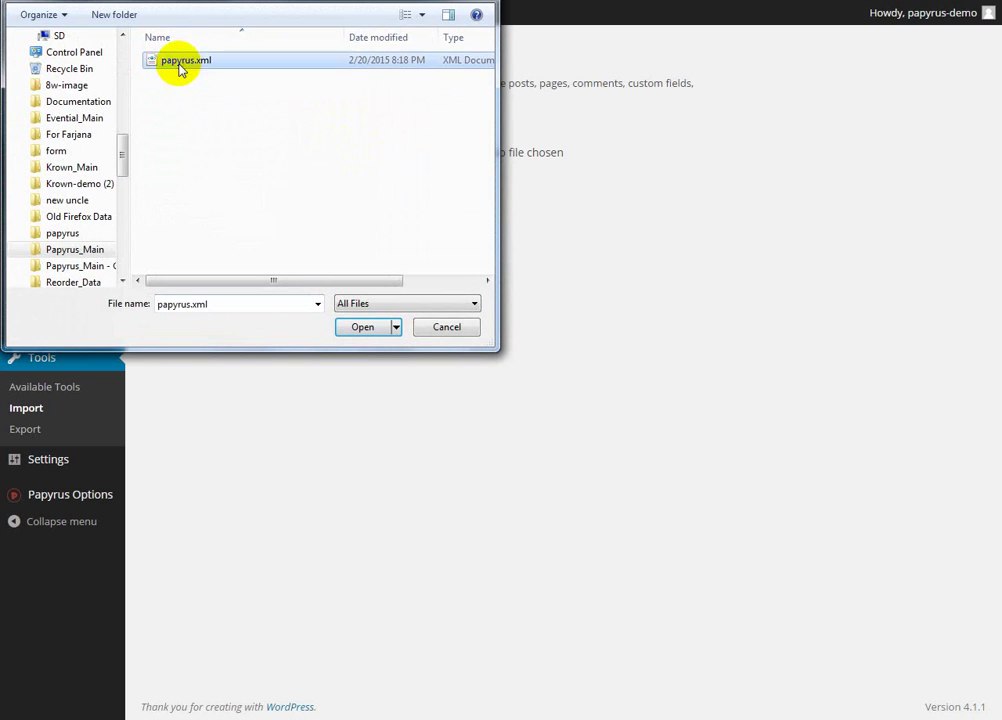
left_click(362, 328)
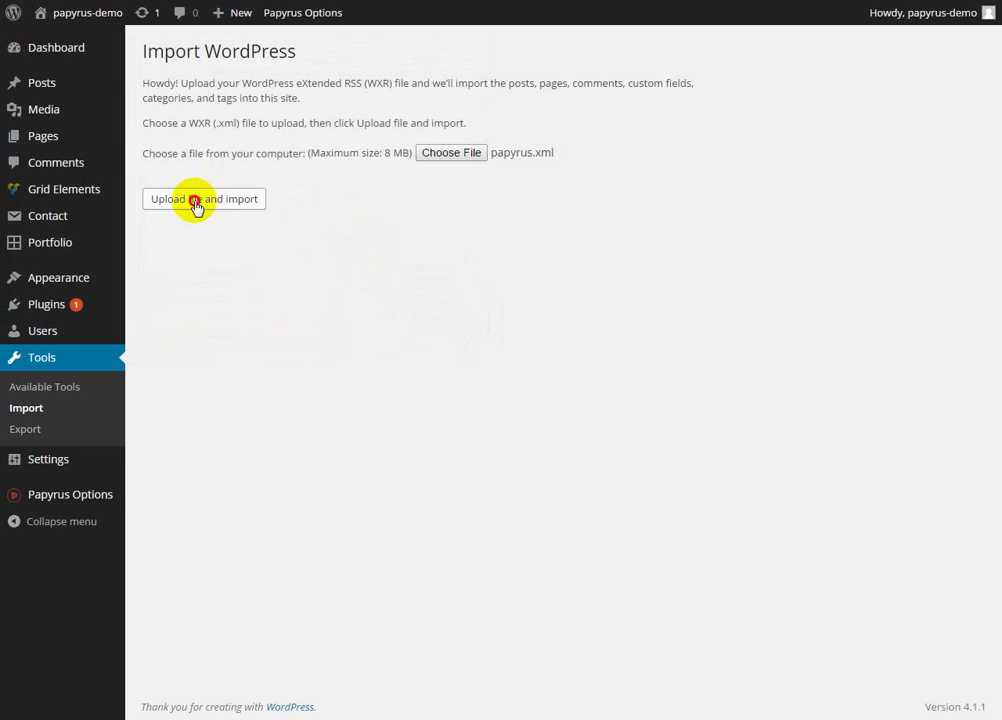
left_click(198, 202)
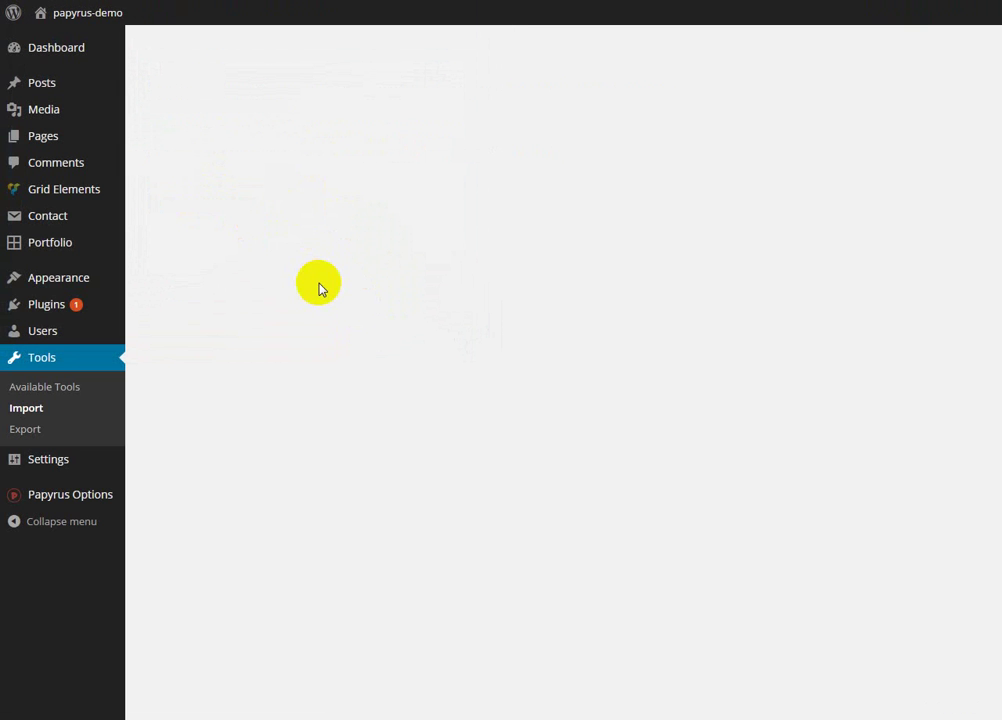
- Assign the imported posts to the existing user papyrus-demo, include file attachments, and run the import
left_click(371, 238)
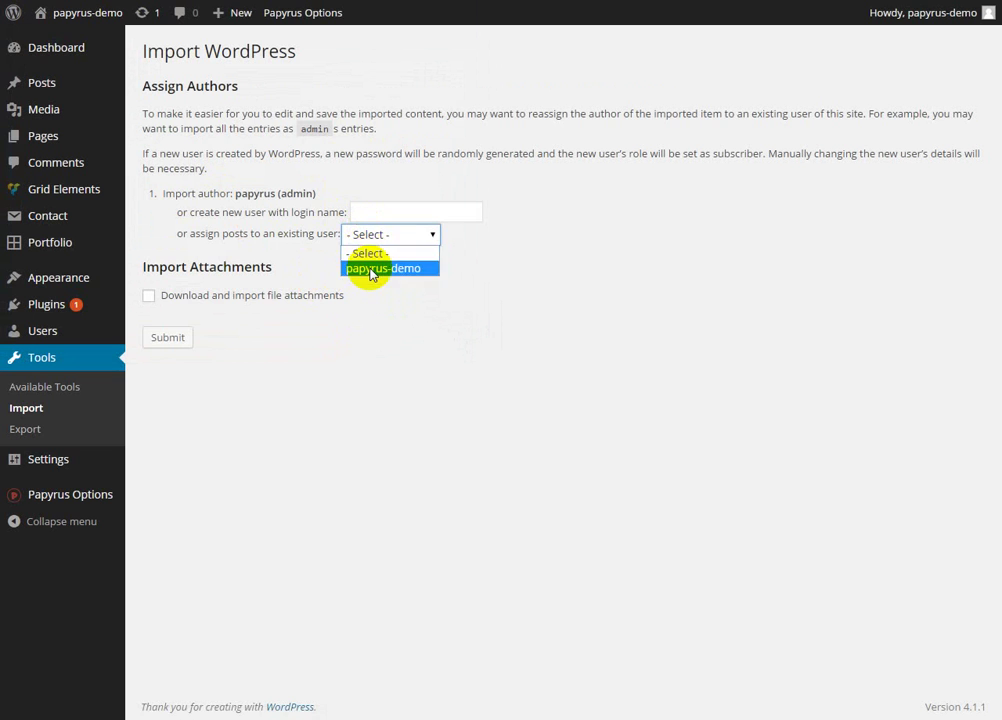
left_click(367, 269)
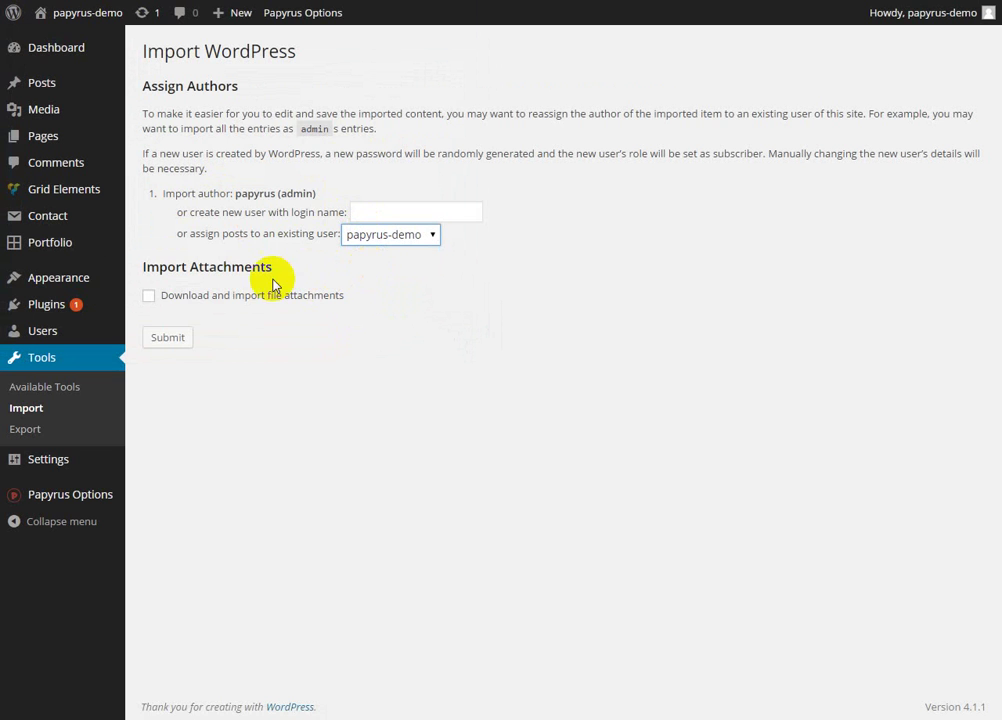
left_click(148, 297)
left_click(158, 341)
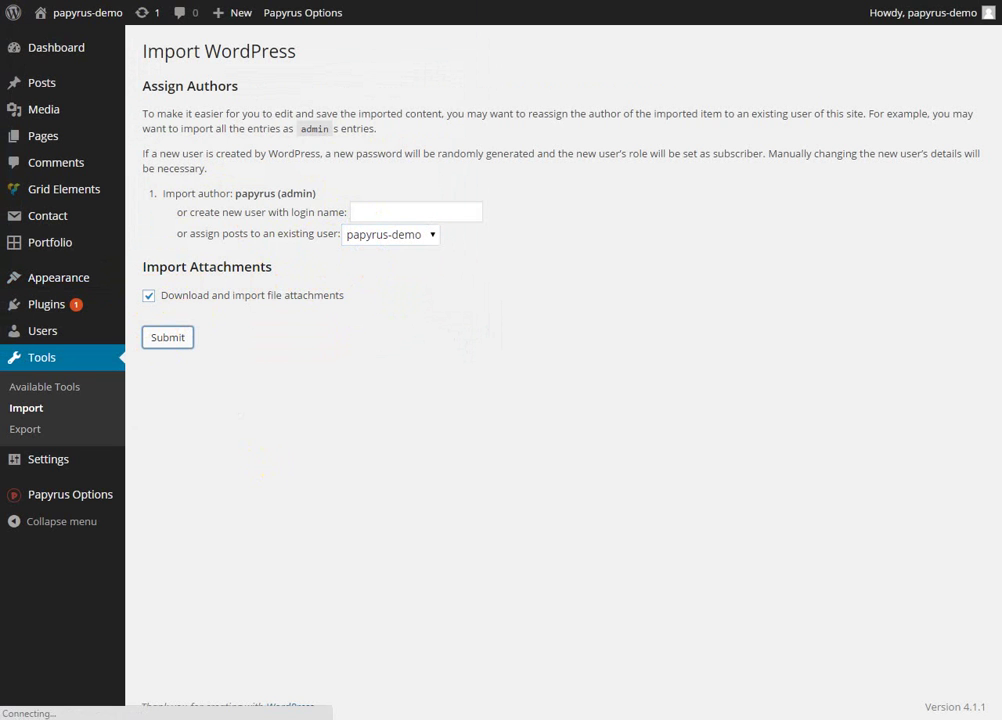
left_click_drag(244, 85, 139, 85)
left_click(157, 100)
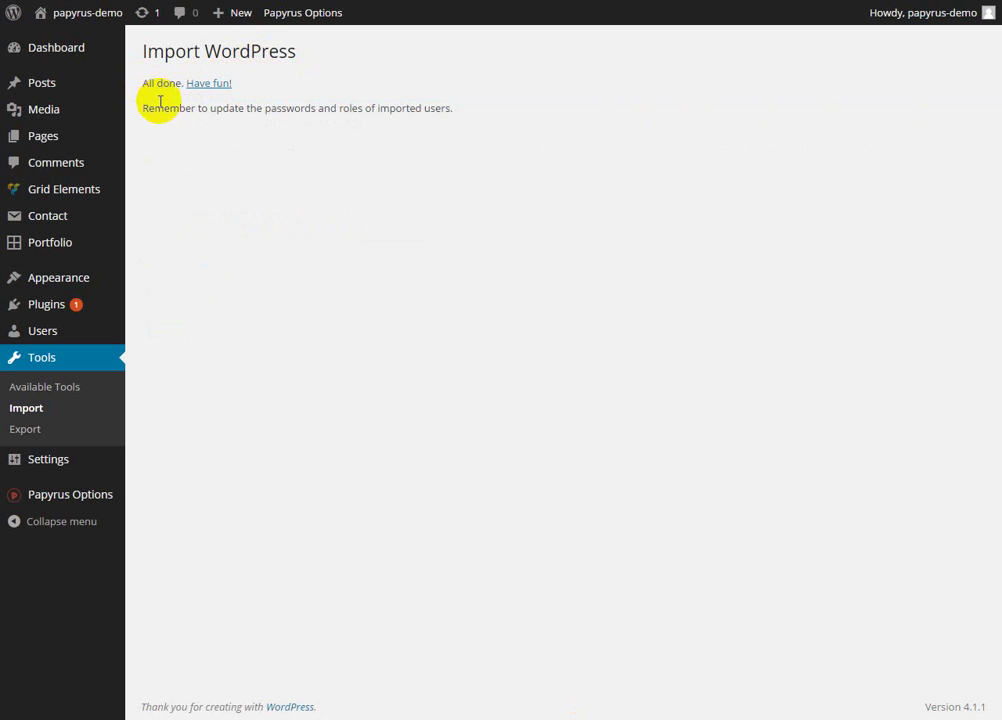
- Switch to WordPad, add the line "Now we import theme option data", and return to the WordPress admin
key("alt+Tab")
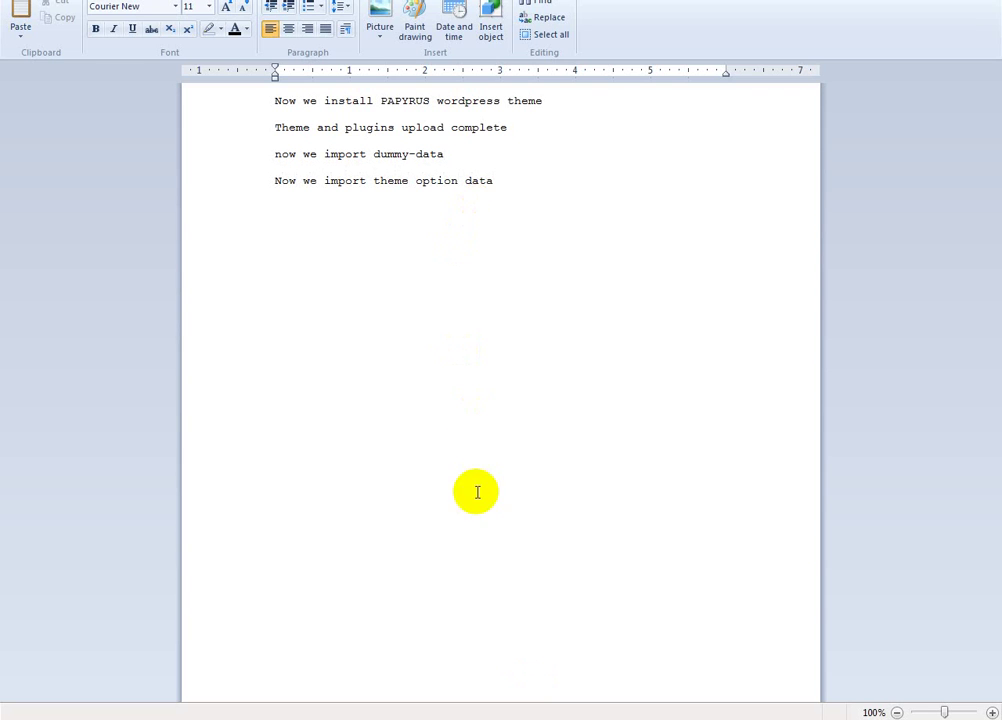
key("alt+Tab")
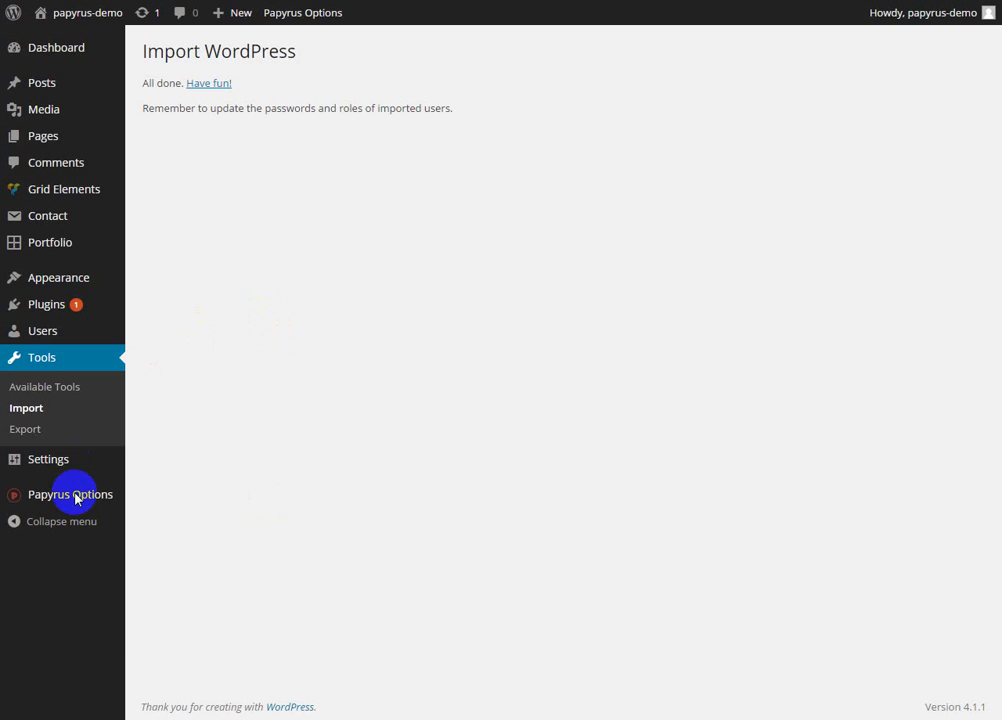
- Open the import-from-file text box in the Import / Export section of Papyrus Options, allowing usage tracking when asked
mouse_move(75, 505)
left_click(175, 628)
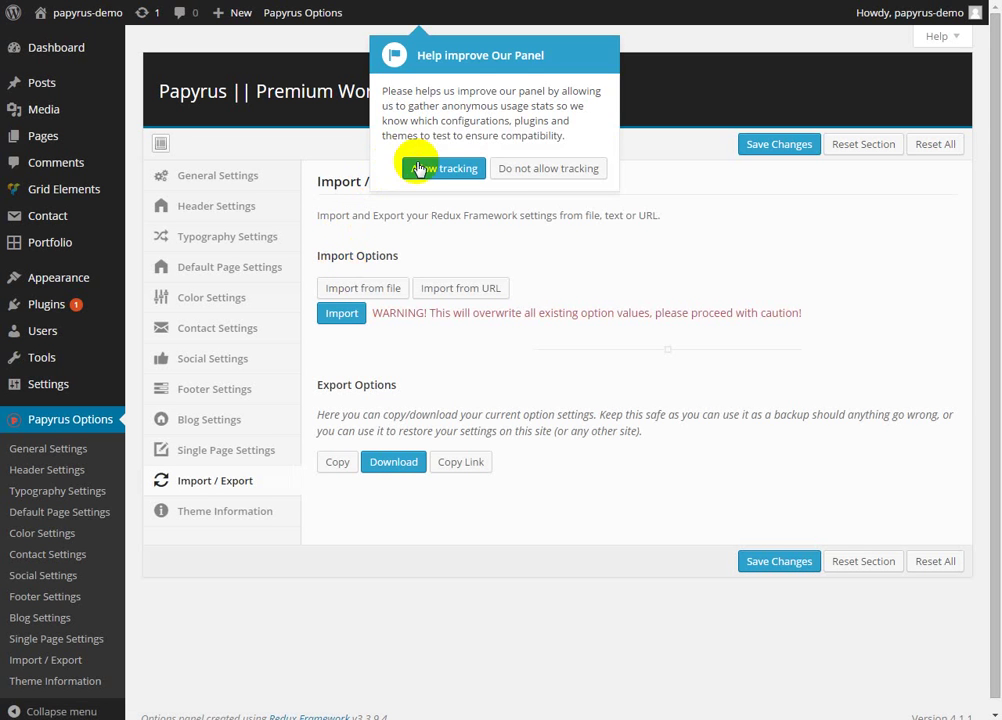
left_click(425, 172)
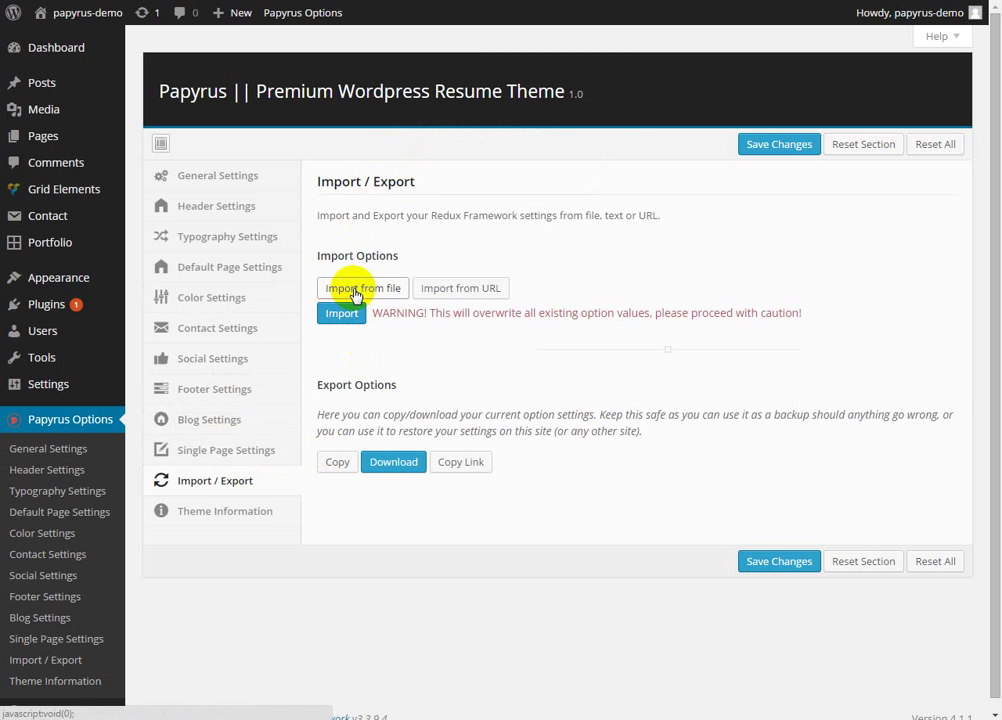
left_click(355, 292)
left_click(347, 369)
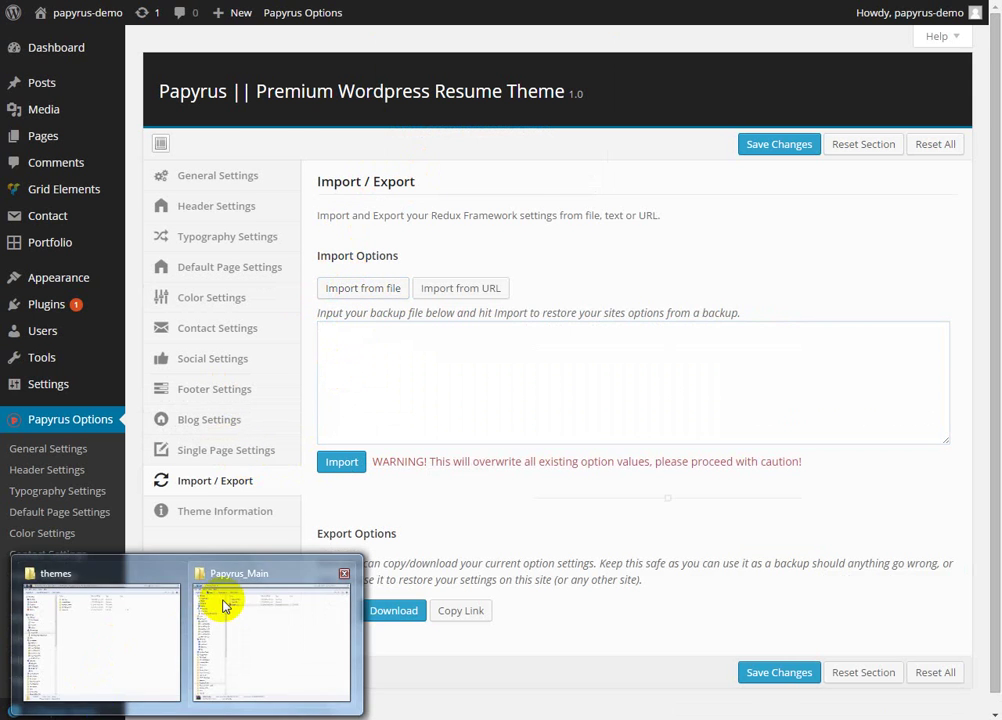
- Open themeoption.json from the Theme-Option folder inside Without-RTL in Notepad++ and copy its entire contents
left_click(224, 597)
double_click(268, 72)
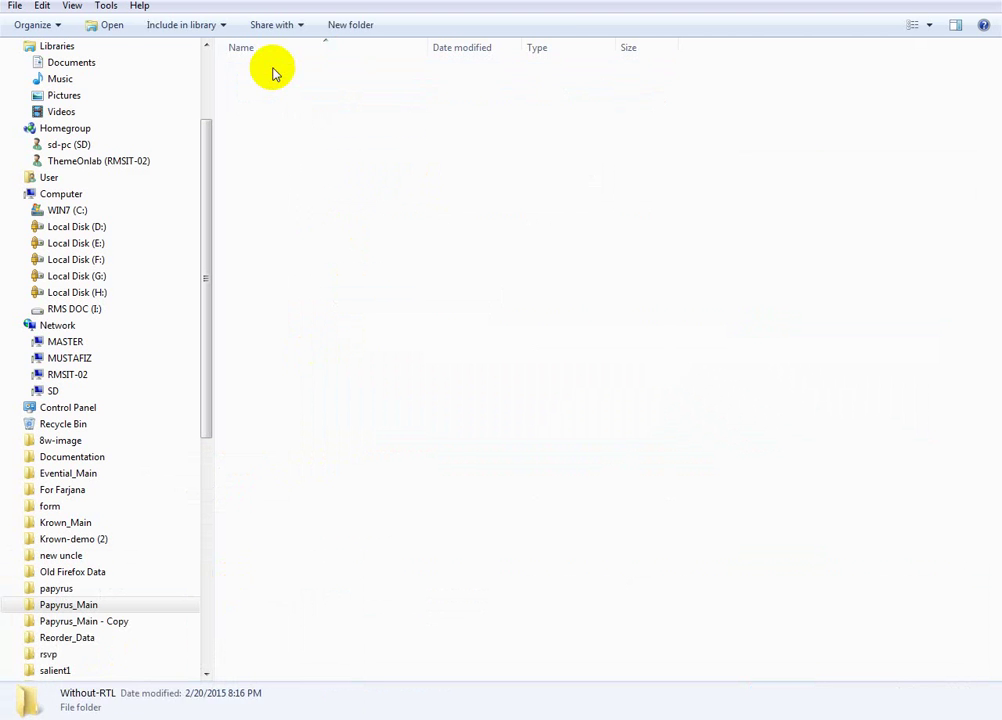
double_click(270, 72)
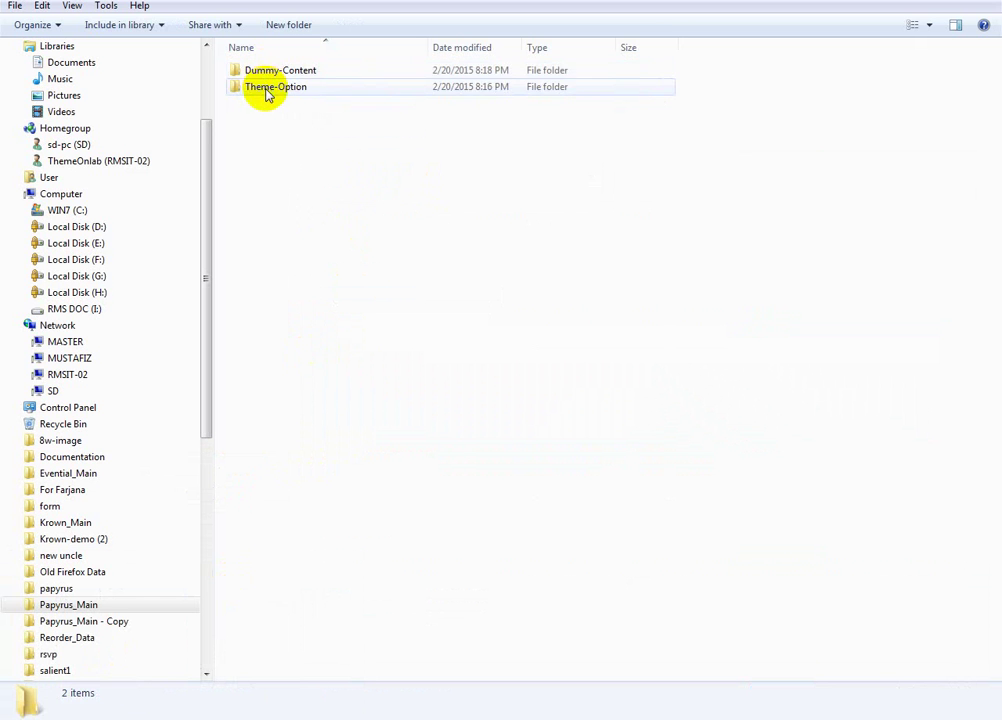
left_click(266, 90)
double_click(266, 90)
right_click(266, 74)
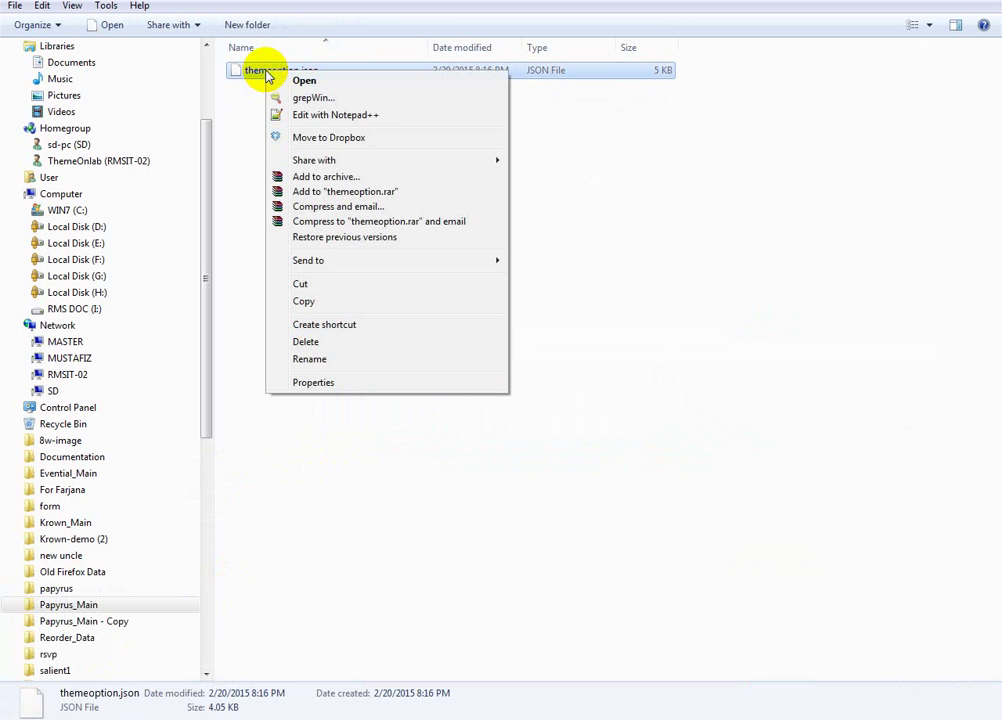
left_click(311, 116)
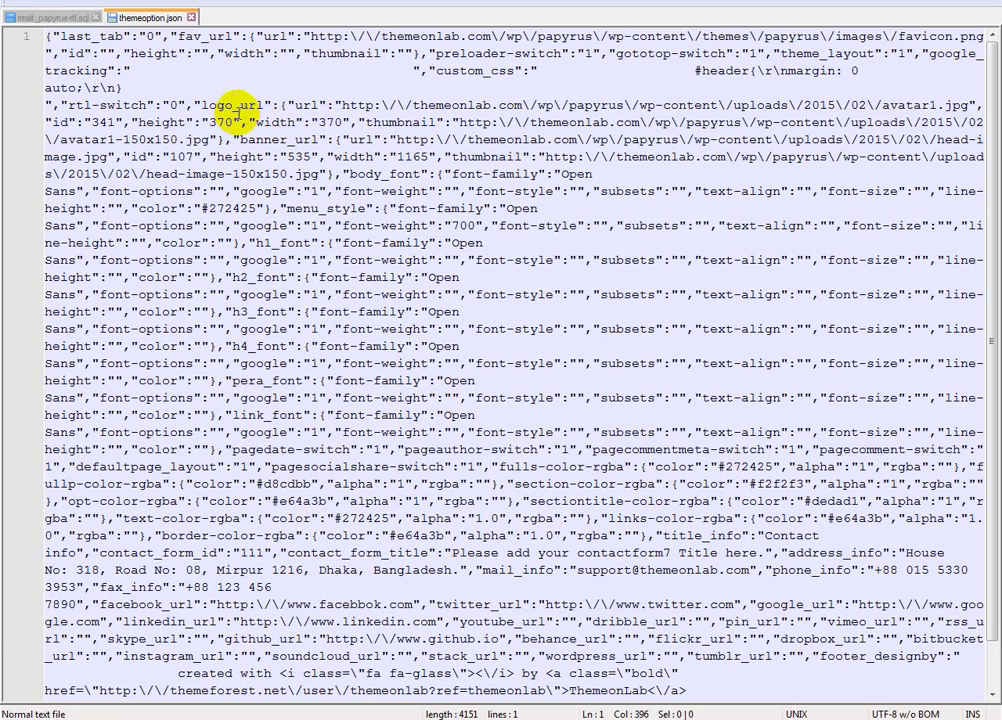
key("ctrl+a")
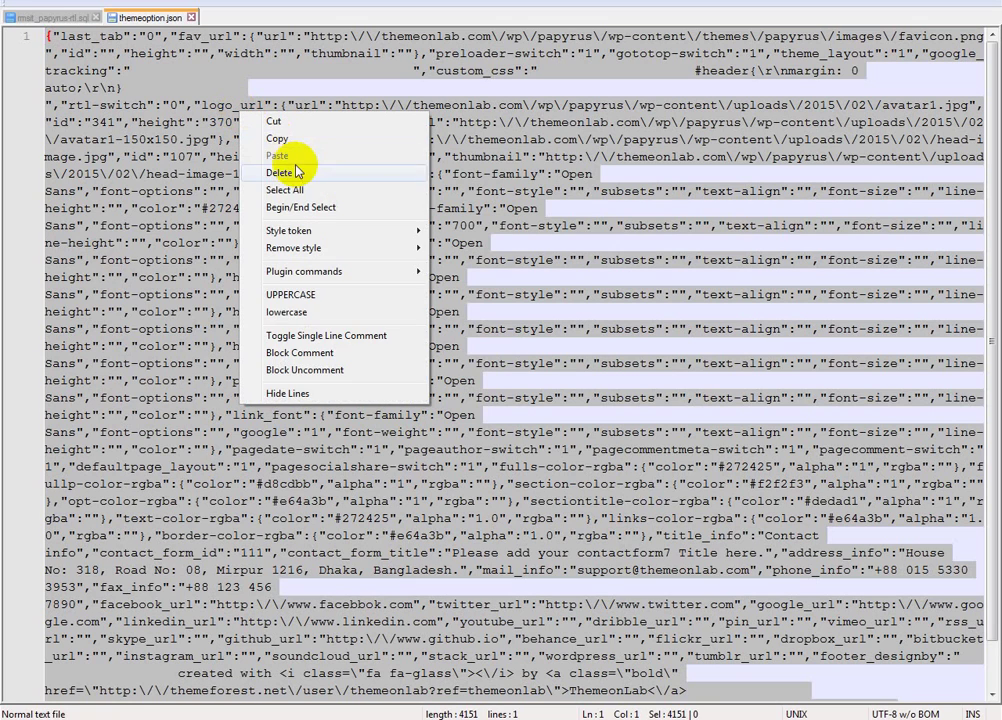
left_click(297, 141)
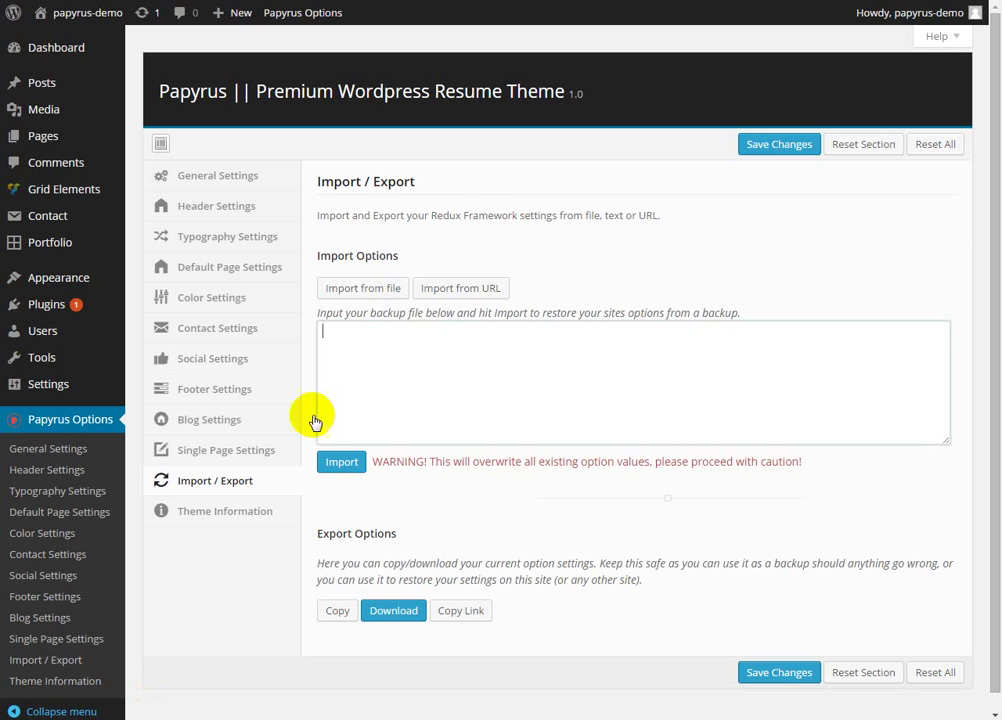
- Paste the copied theme option data into the Import Options text box and import it
right_click(409, 346)
left_click(446, 437)
left_click(340, 462)
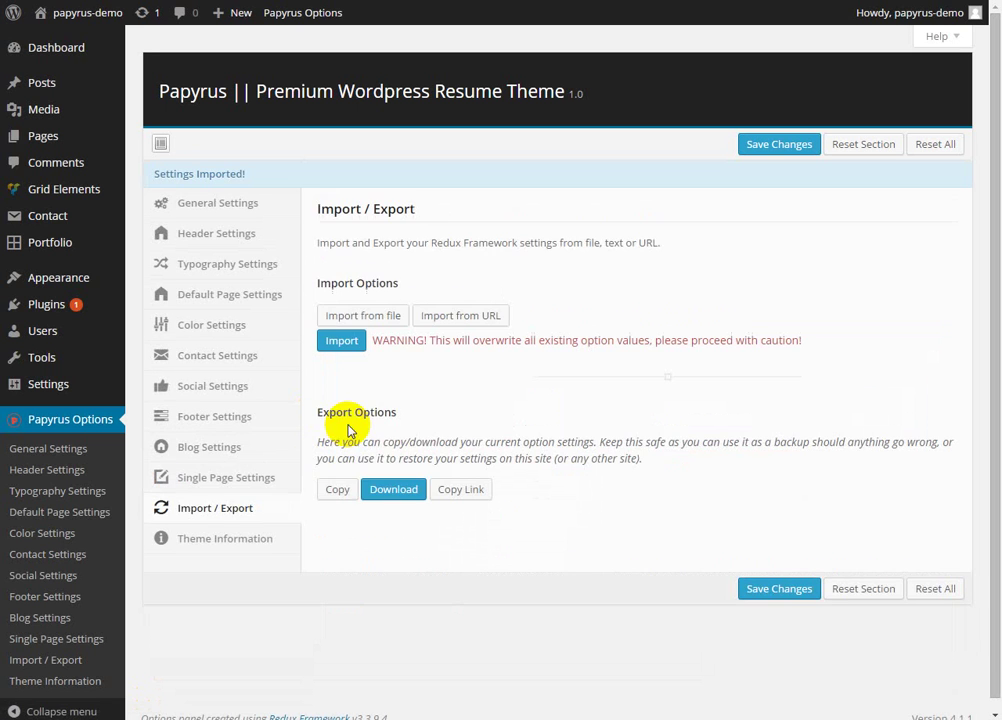
- Switch to WordPad, add the line "Now we set the main menu", and return to the WordPress admin
left_click(530, 712)
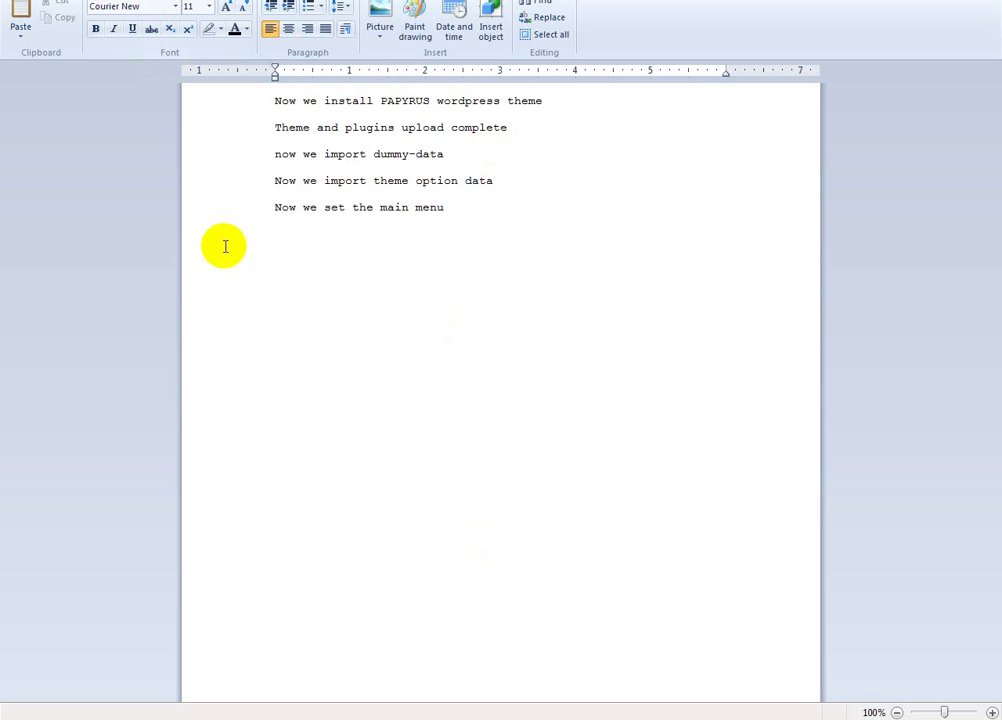
left_click(118, 714)
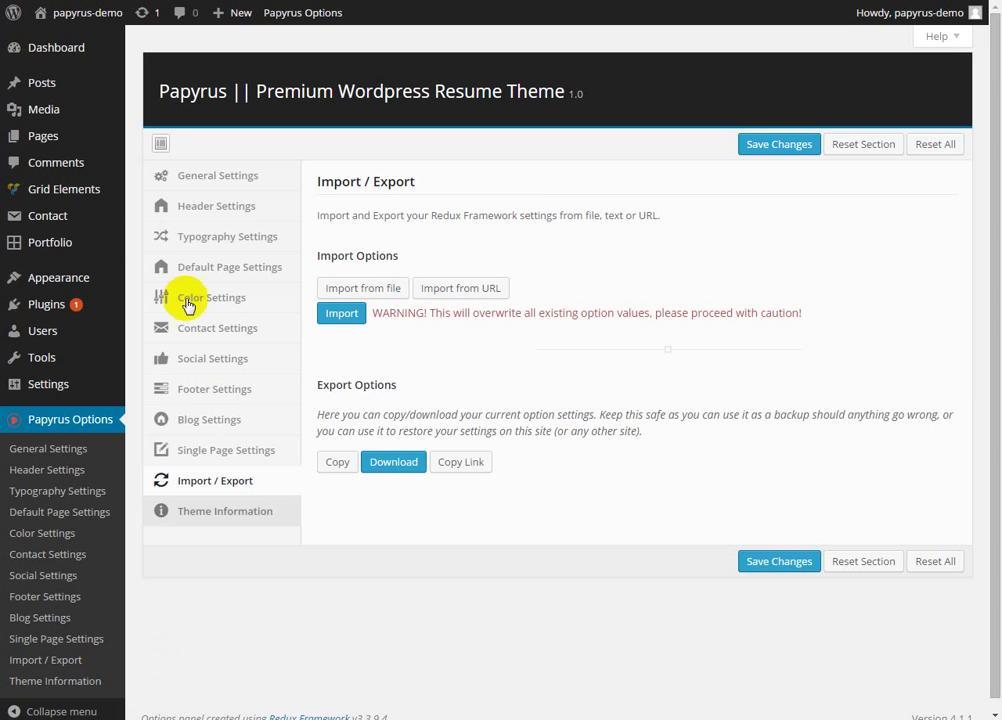
- Assign the Main Menu to the Top primary menu theme location and save the menu
mouse_move(80, 286)
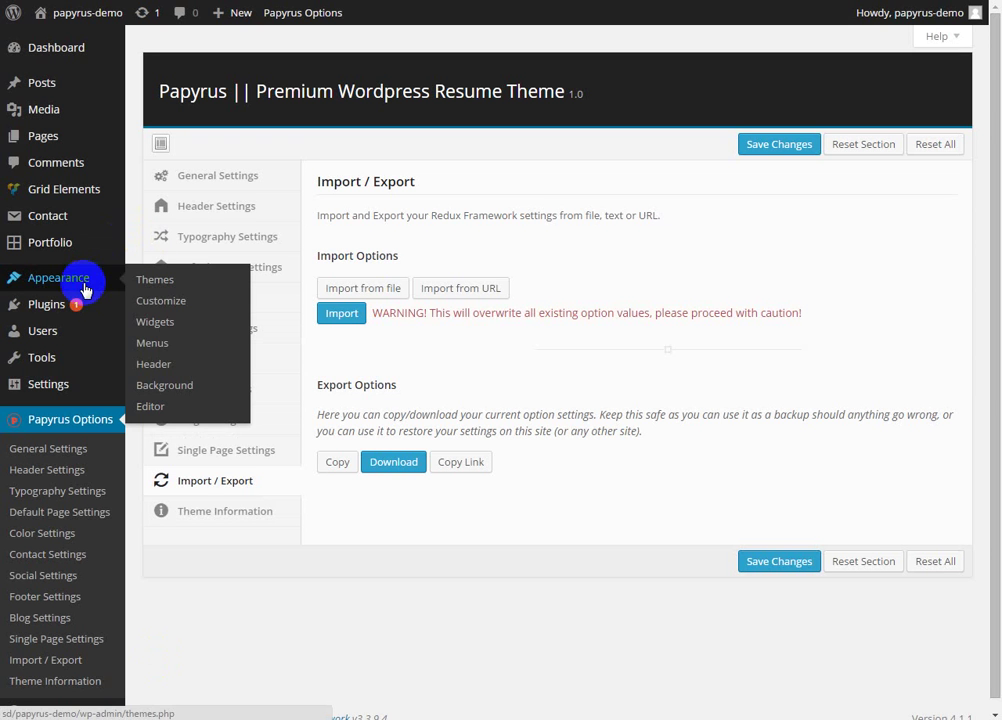
left_click(166, 350)
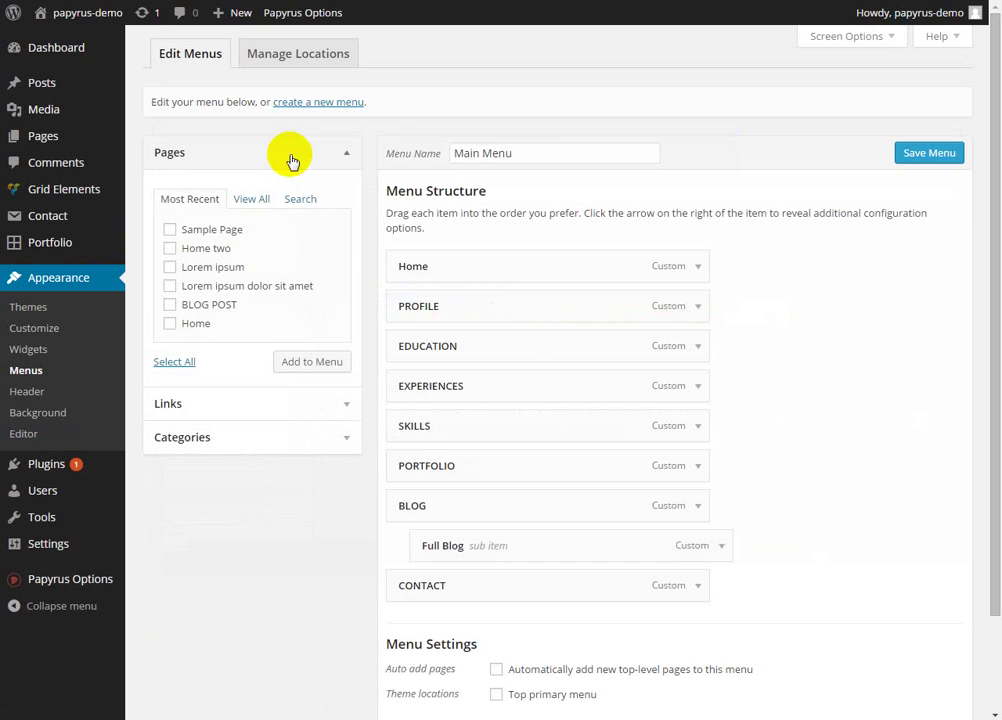
left_click_drag(514, 153, 451, 153)
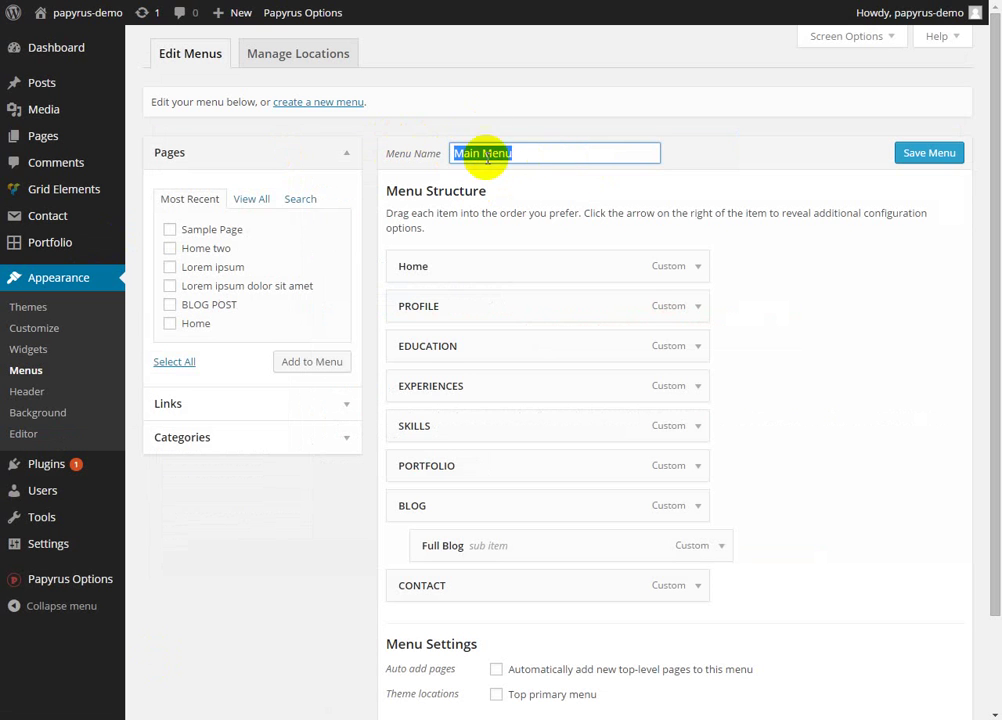
left_click(555, 157)
scroll(754, 192, "down", 2)
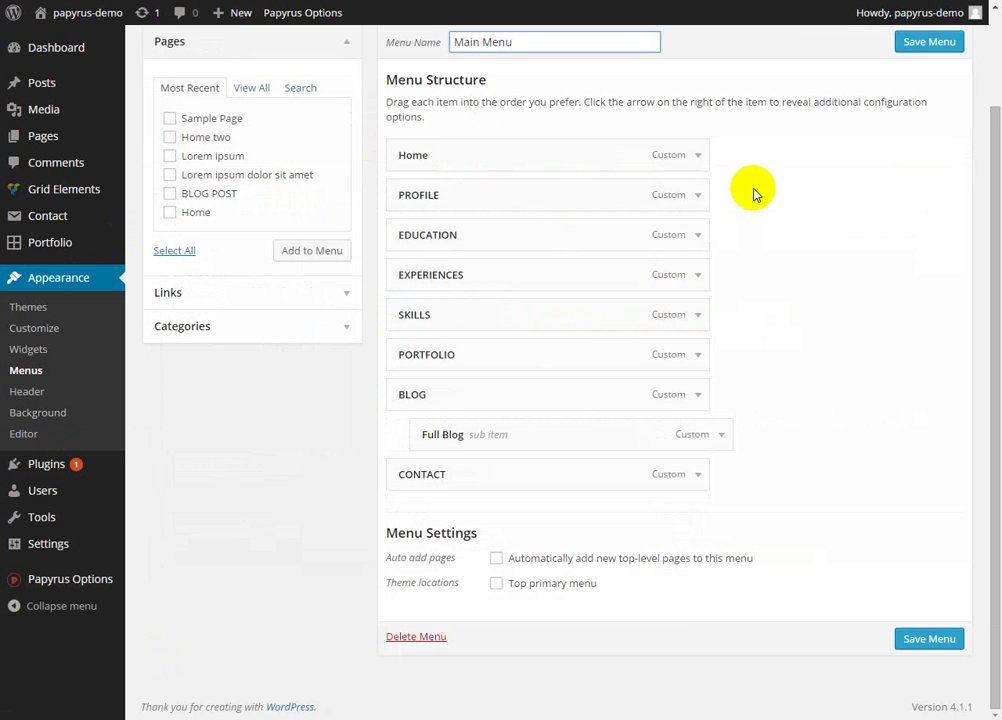
left_click(497, 584)
left_click(929, 639)
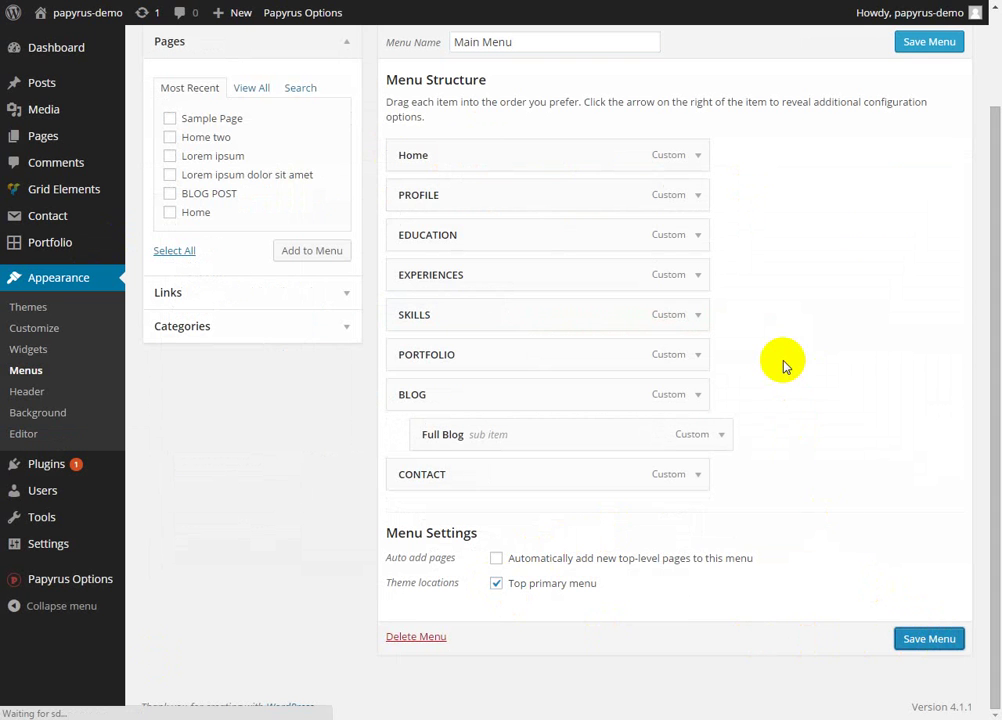
scroll(805, 358, "down", 1)
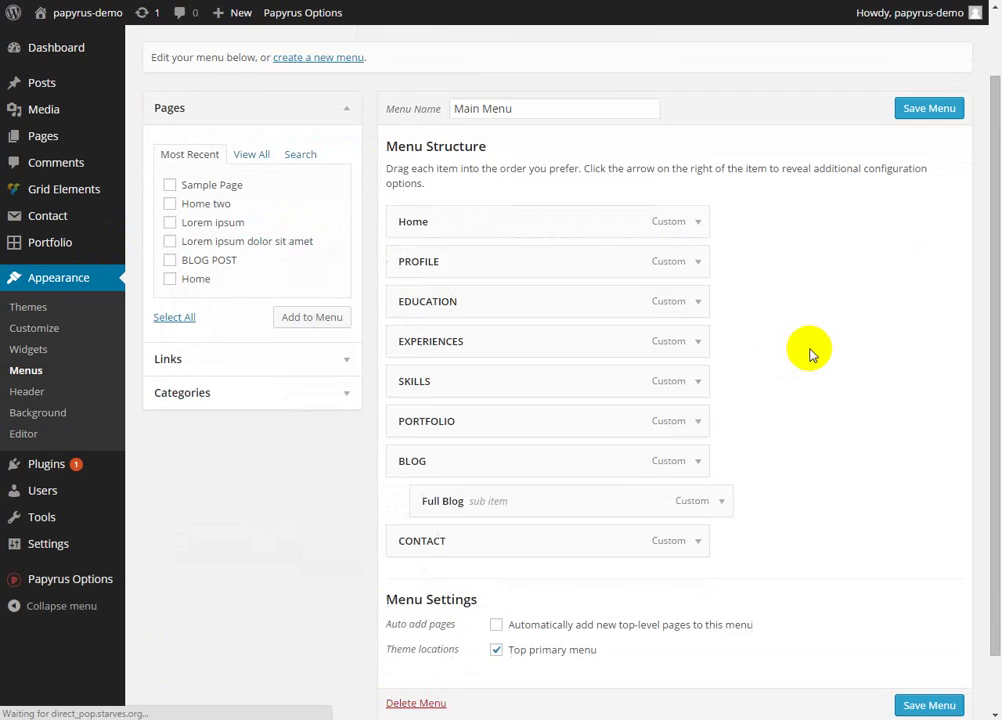
scroll(810, 354, "down", 1)
- Switch to WordPad, add the line "Now we set the home page", and return to the WordPress admin
key("alt+Tab")
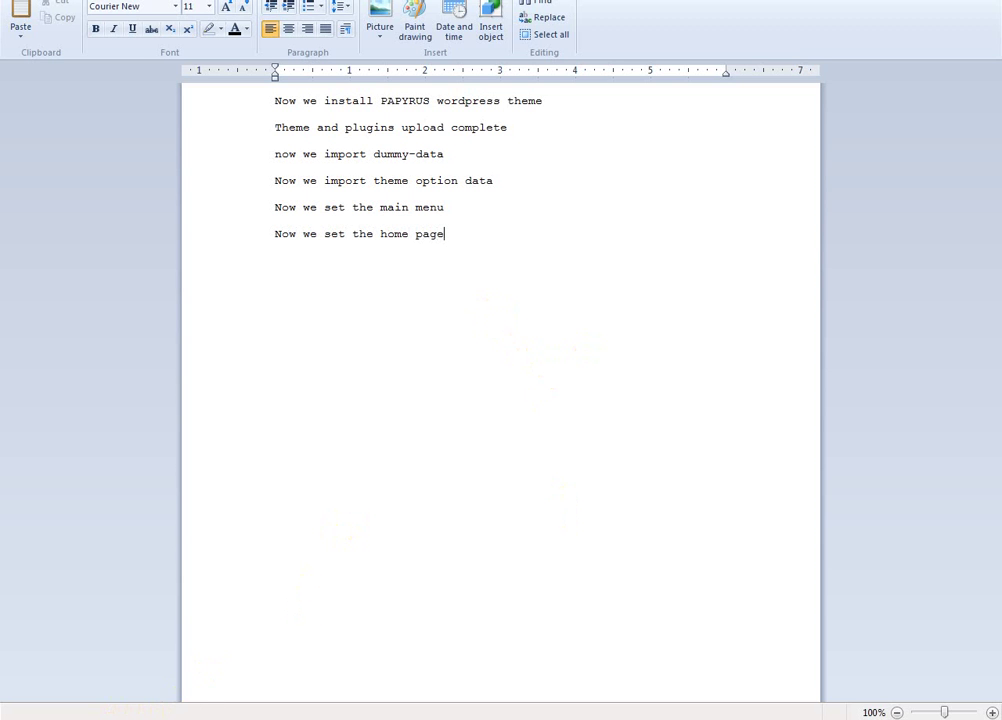
mouse_move(117, 714)
left_click(117, 630)
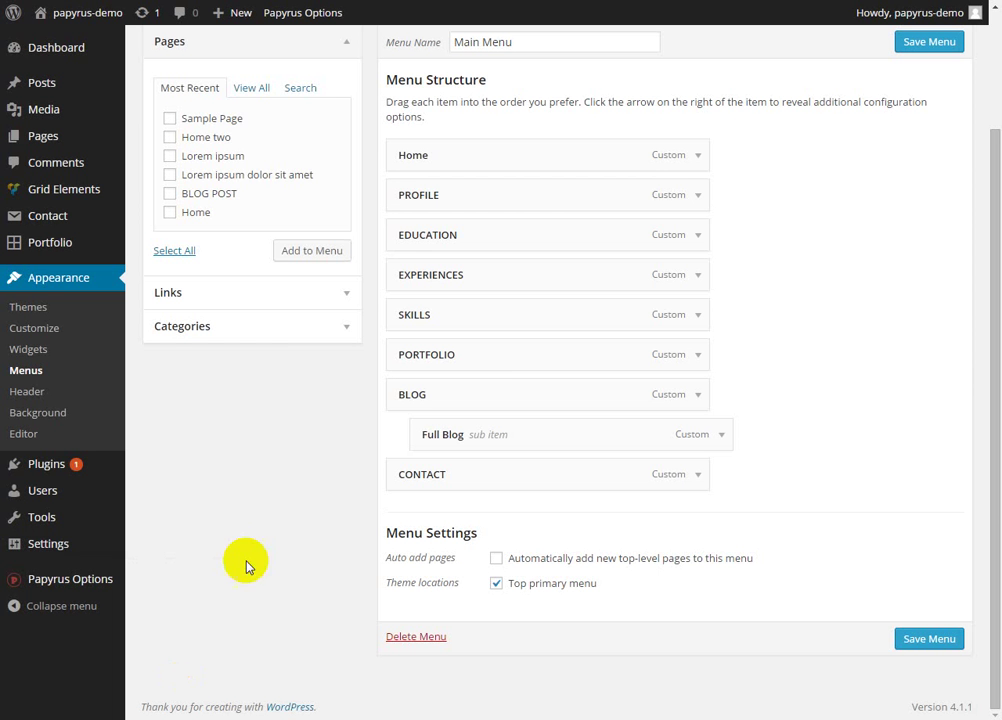
- In the Reading settings, use a static front page with Home as front page and BLOG POST as posts page, and save
mouse_move(54, 557)
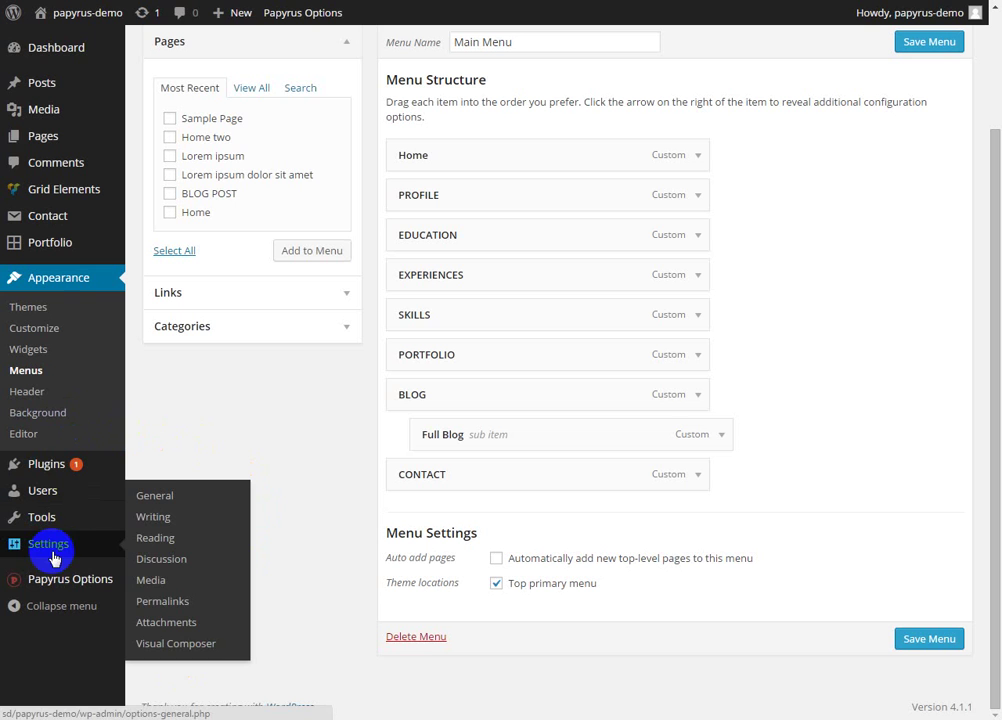
mouse_move(105, 577)
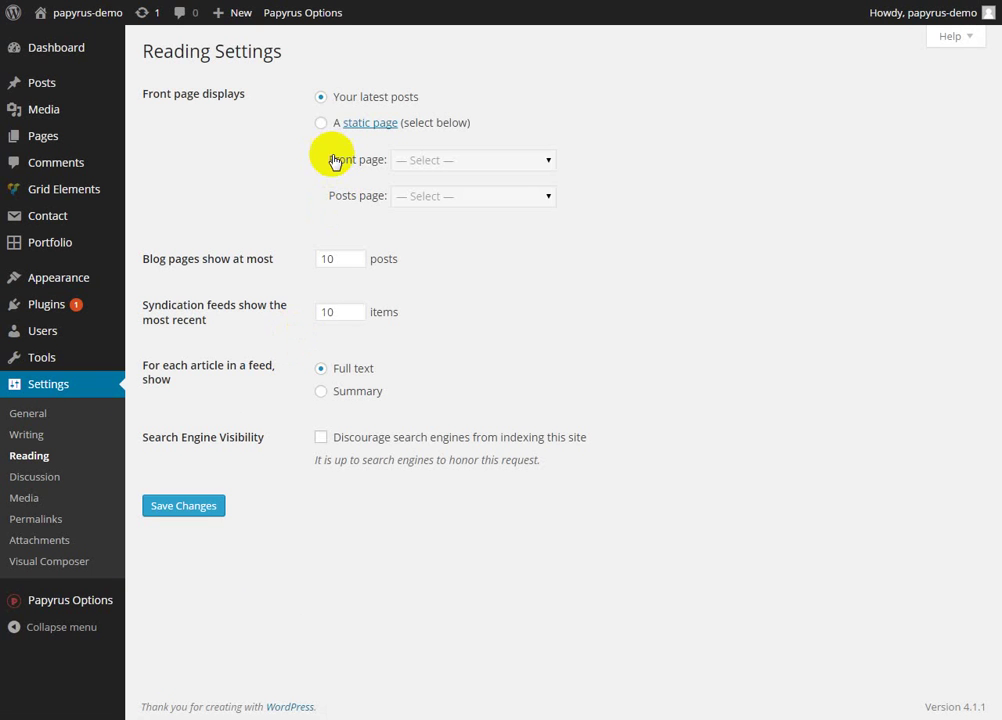
left_click(321, 124)
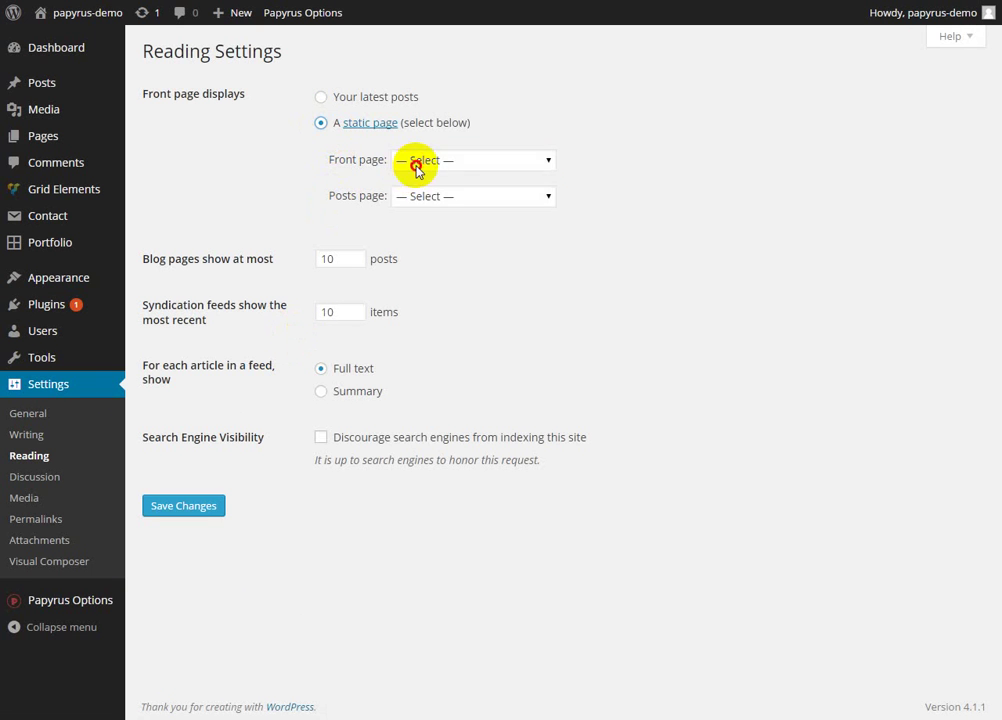
left_click(414, 162)
left_click(414, 204)
left_click(413, 199)
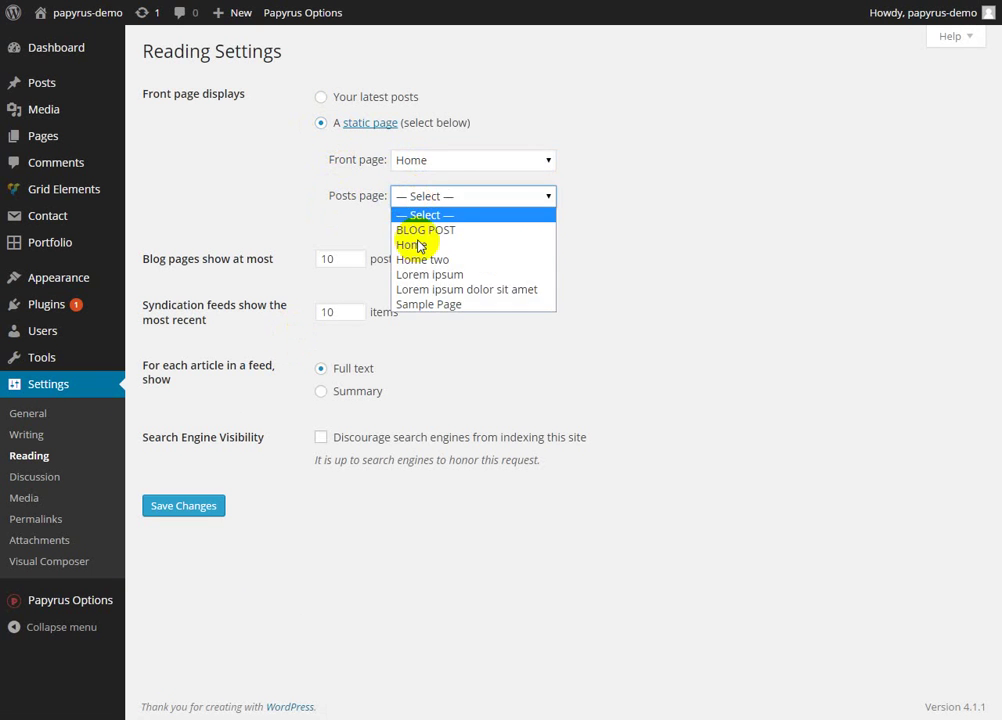
left_click(418, 226)
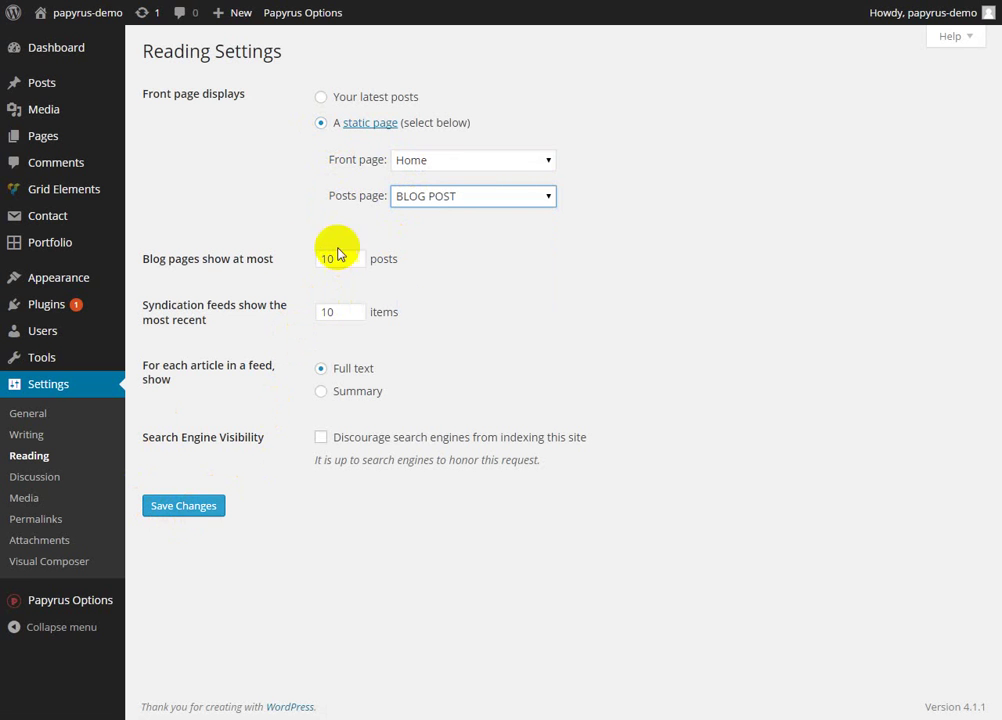
left_click(192, 504)
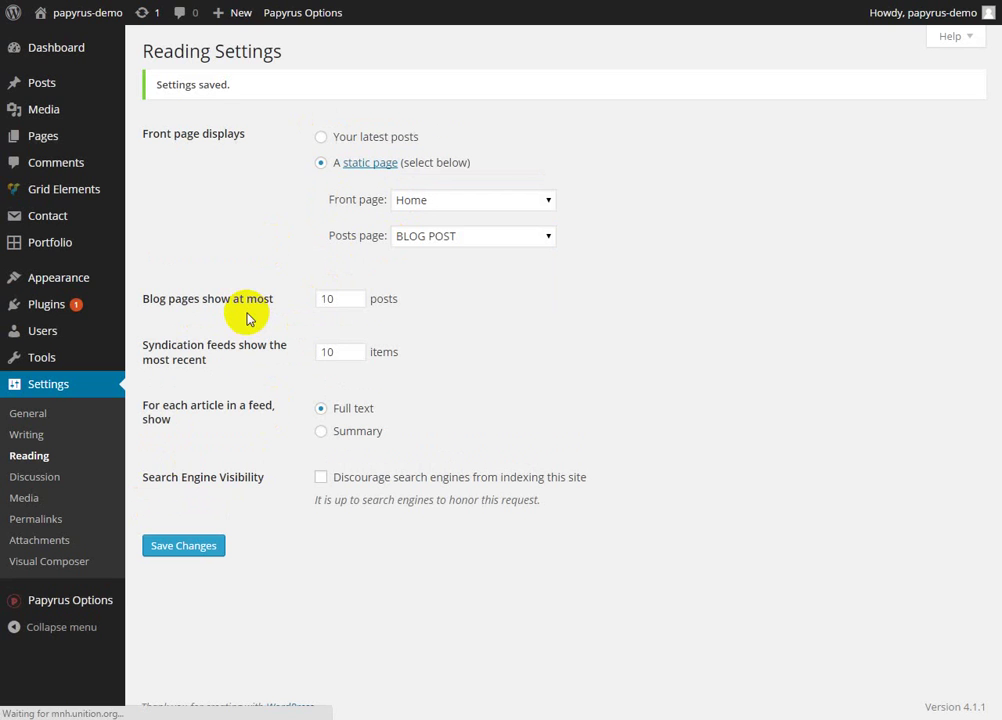
- Visit the site and look through its front page from the header down to the Profile section
left_click(83, 19)
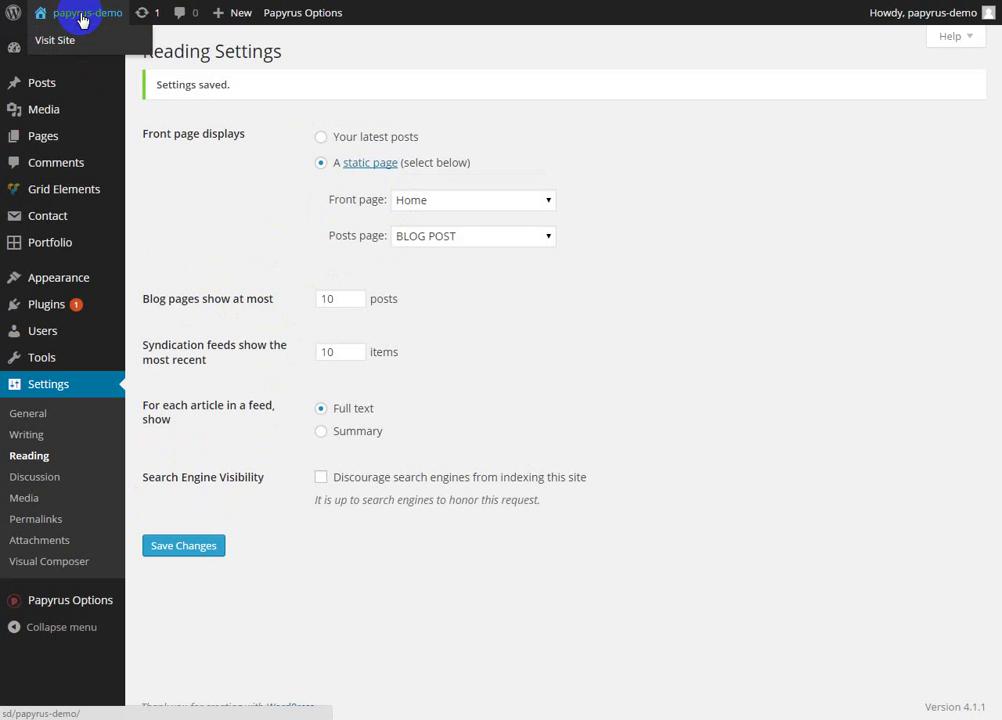
left_click(71, 47)
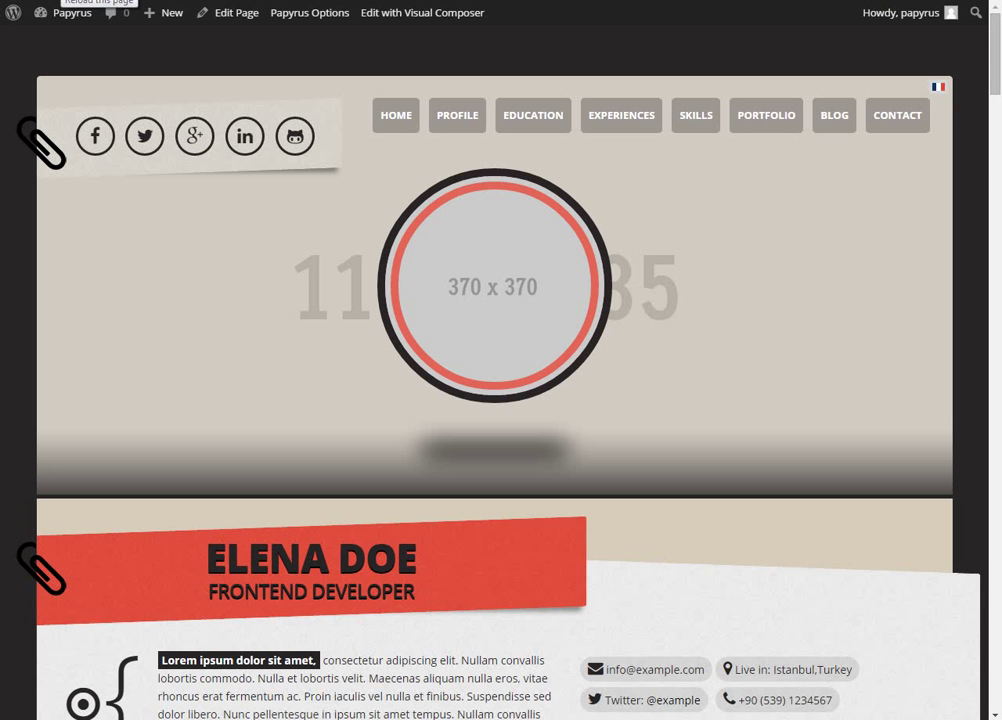
scroll(191, 310, "down", 9)
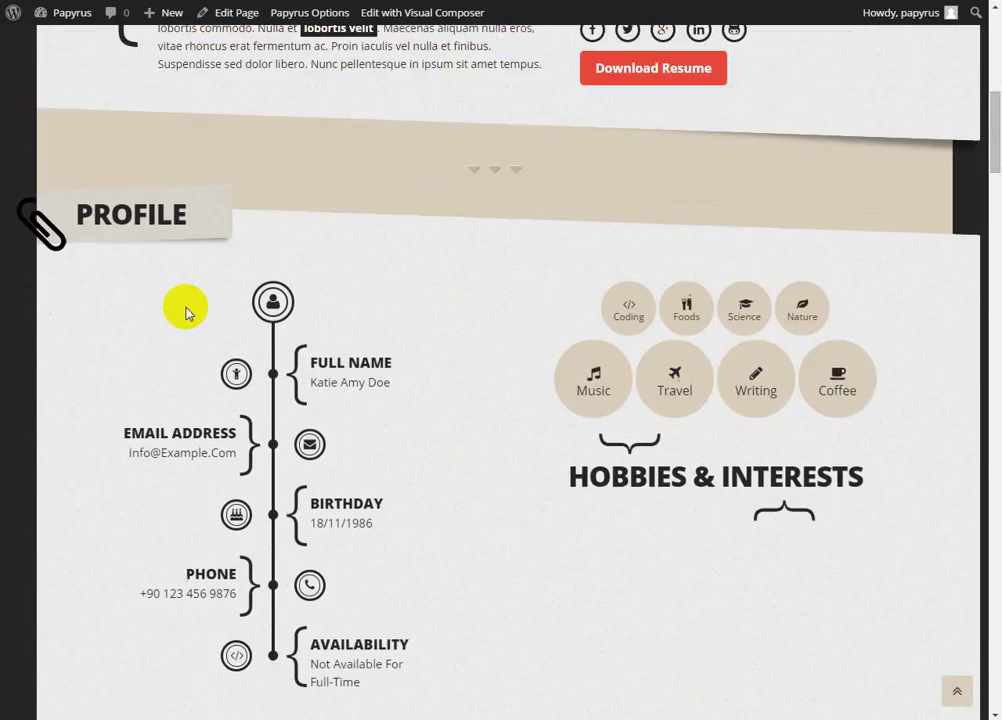
- Look through the rest of the front page, from the Education section through Experience, Skills, Portfolio and Blog to Contact Info and the footer
scroll(185, 312, "down", 5)
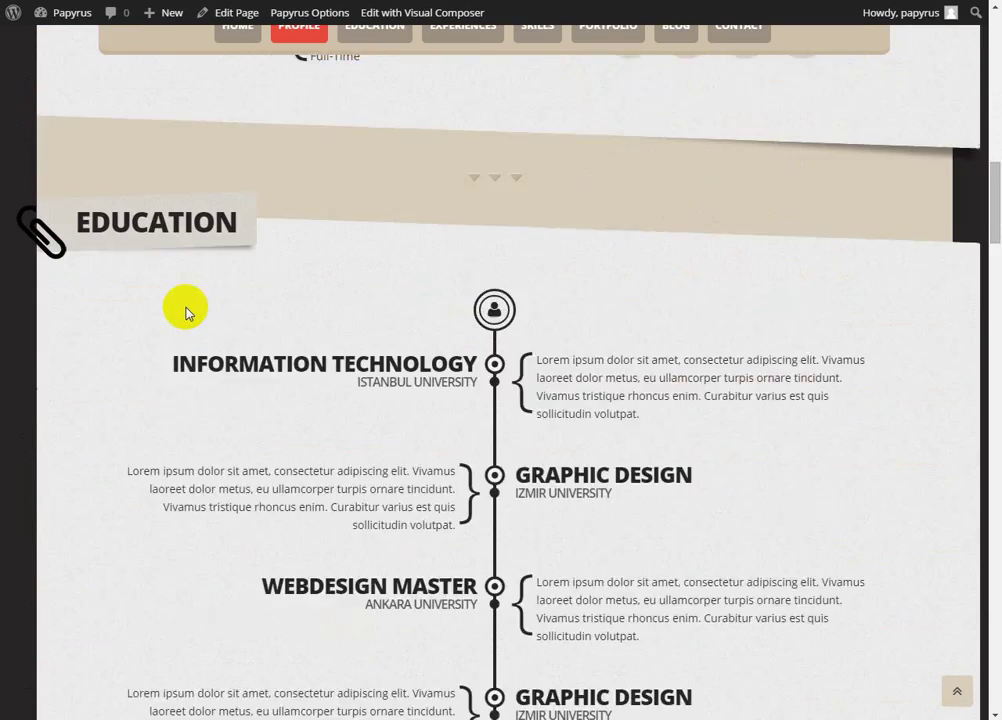
scroll(167, 270, "down", 5)
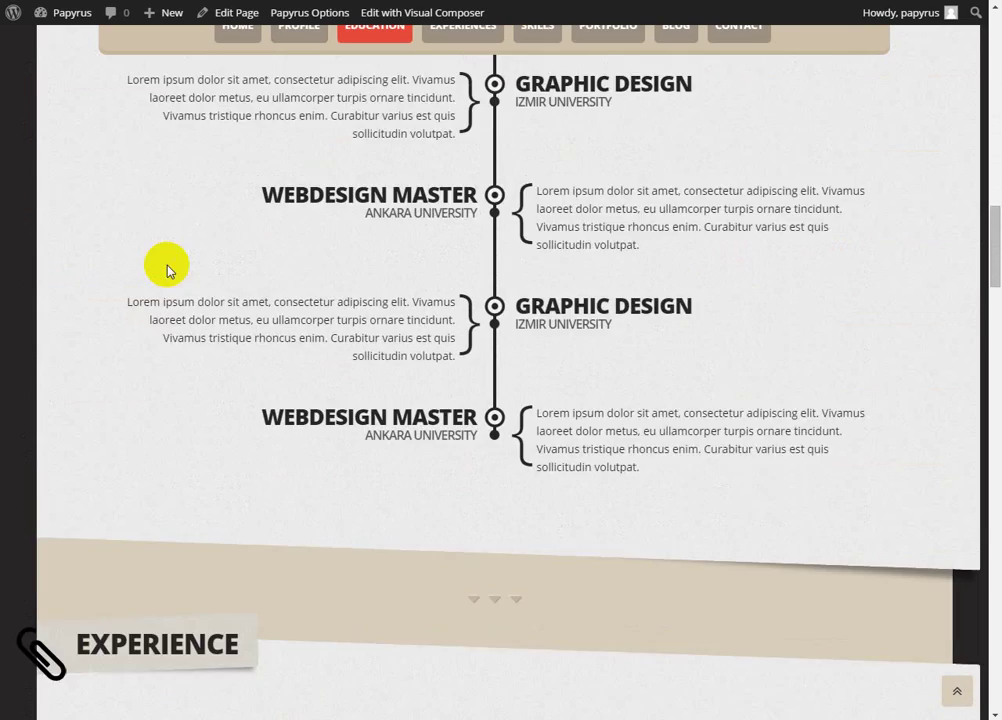
scroll(167, 270, "down", 8)
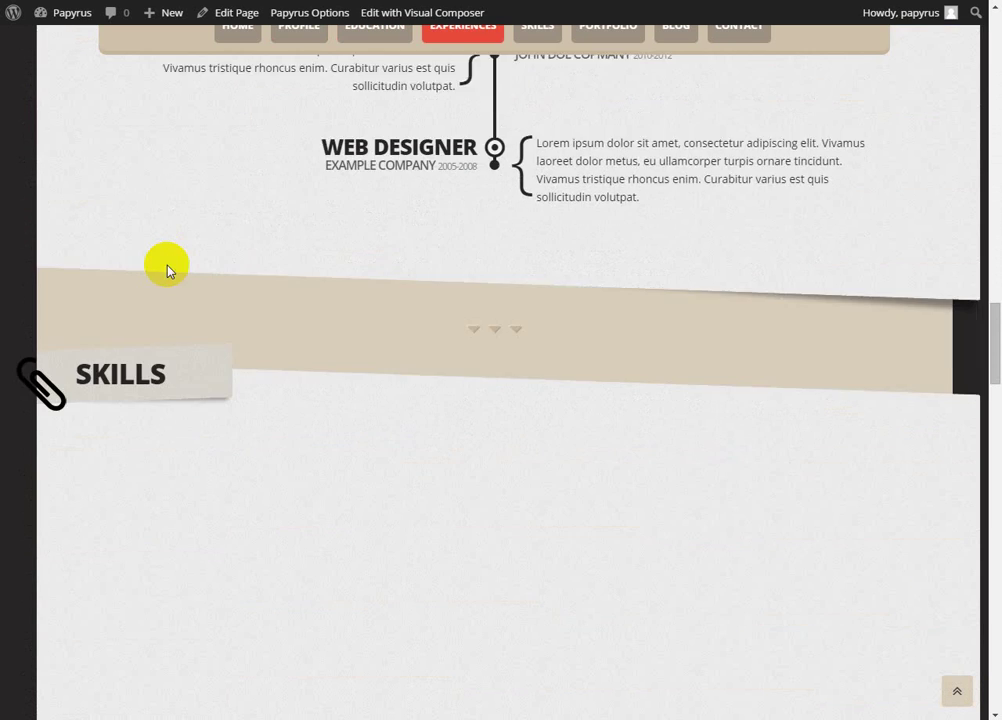
scroll(167, 270, "down", 12)
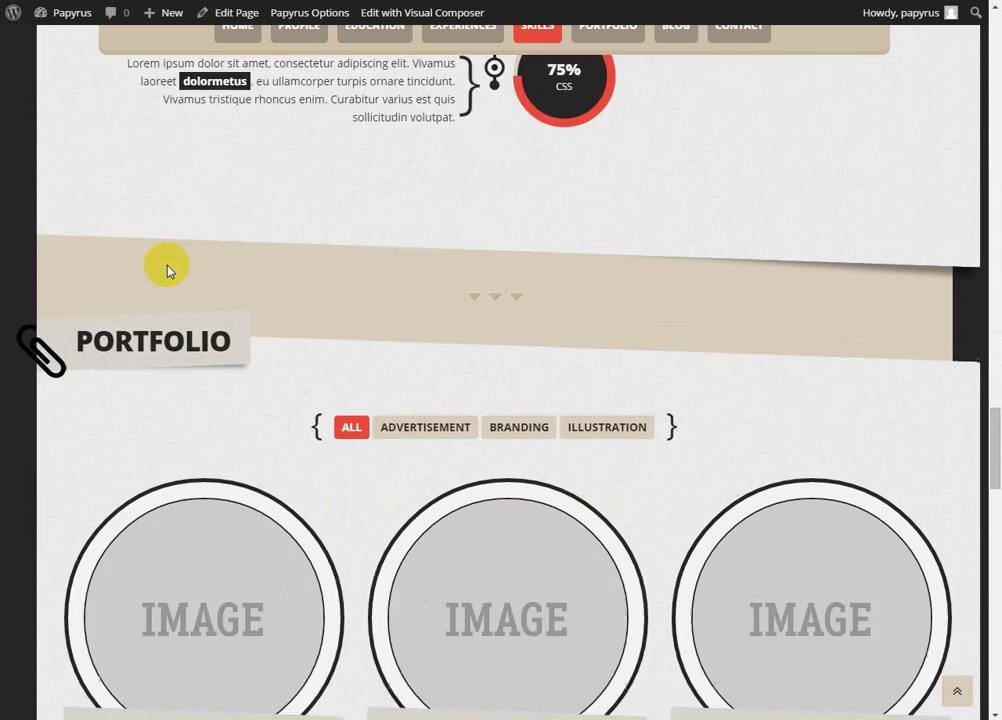
scroll(167, 270, "down", 10)
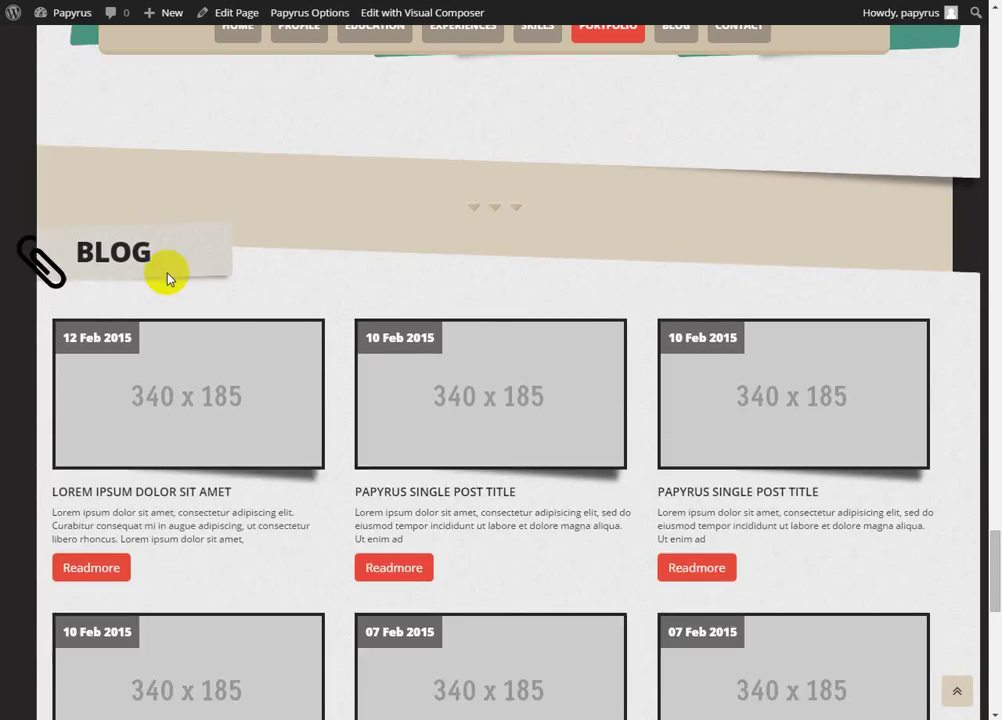
scroll(168, 273, "down", 7)
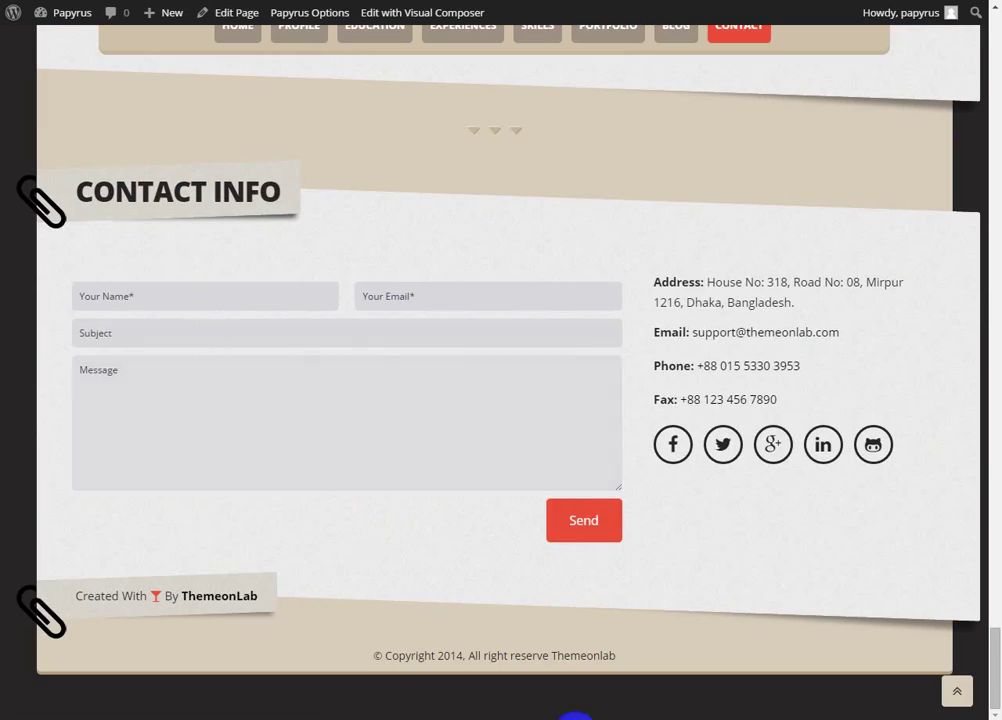